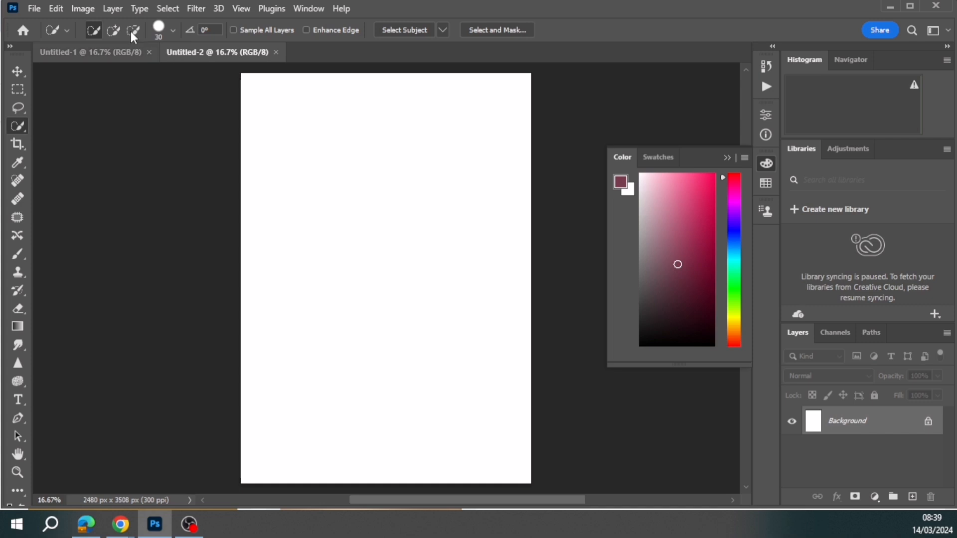
# - Close the Untitled-1 document and switch to the Chrome window with the Google image results
pyautogui.click(150, 52)
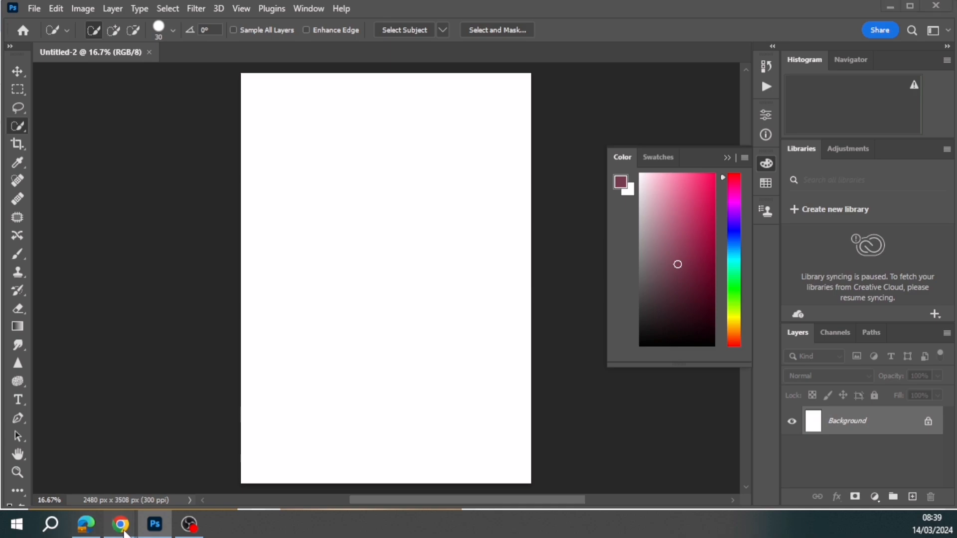
pyautogui.moveTo(120, 523)
pyautogui.click(120, 486)
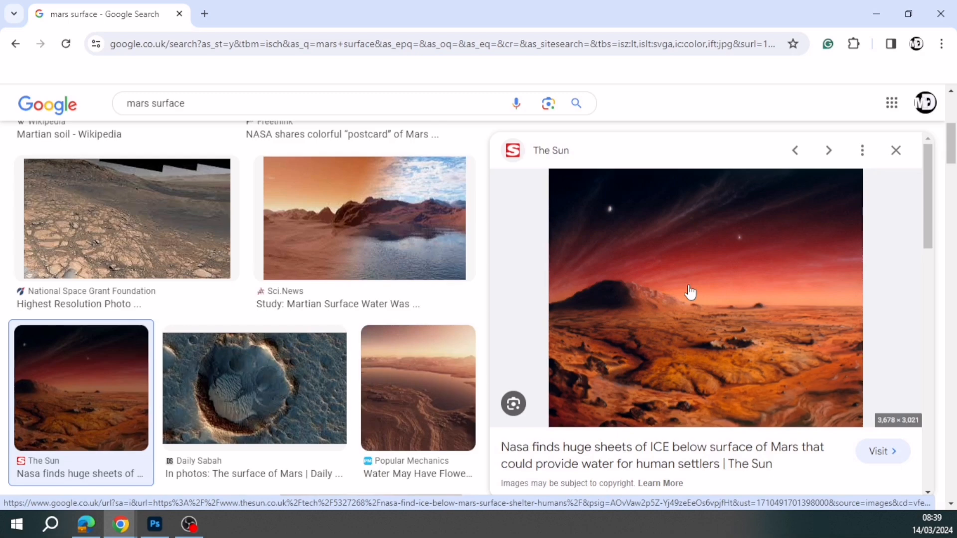
# - Search Google for "google advanced image search" and open the Advanced Image Search page
pyautogui.scroll(5, 240, 117)
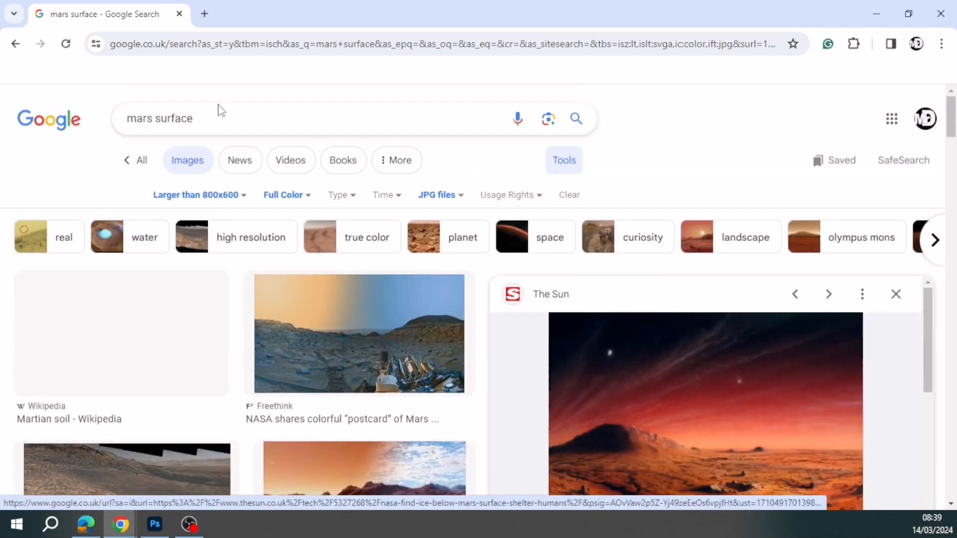
pyautogui.moveTo(233, 118); pyautogui.dragTo(120, 119)
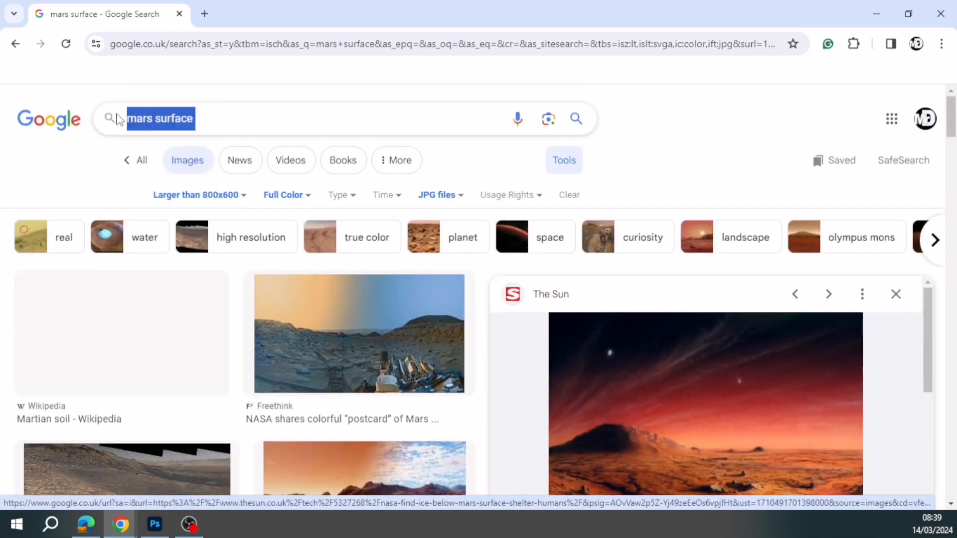
pyautogui.press('BackSpace')
pyautogui.write('goo')
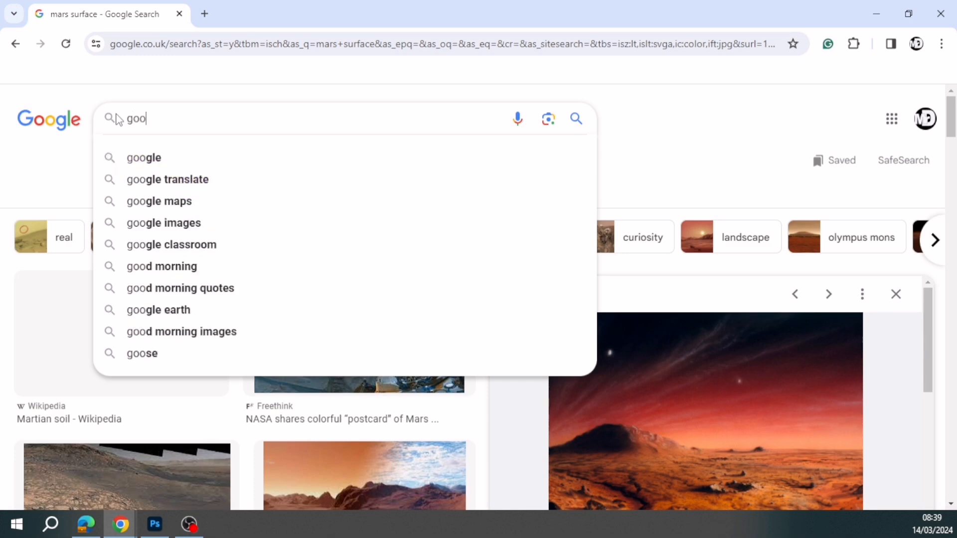
pyautogui.write('gle ad')
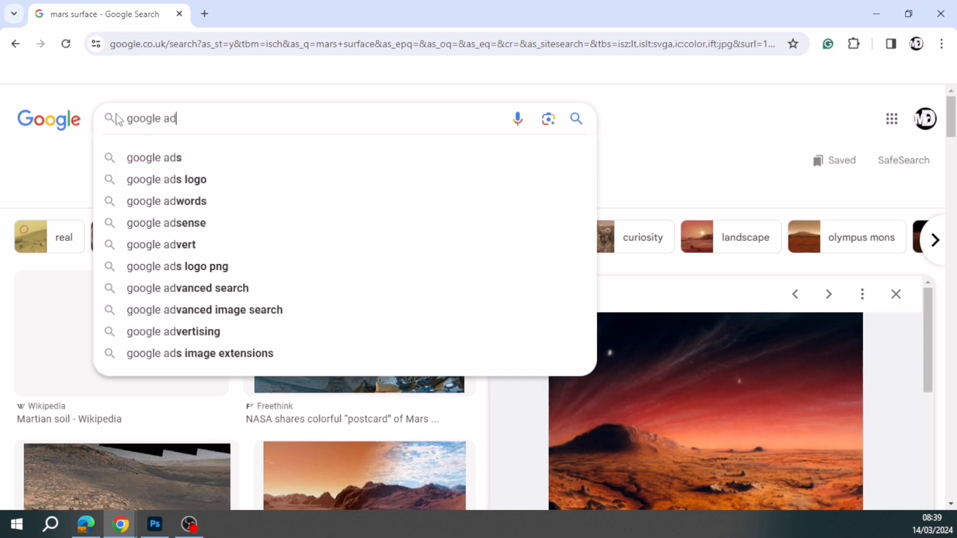
pyautogui.write('va')
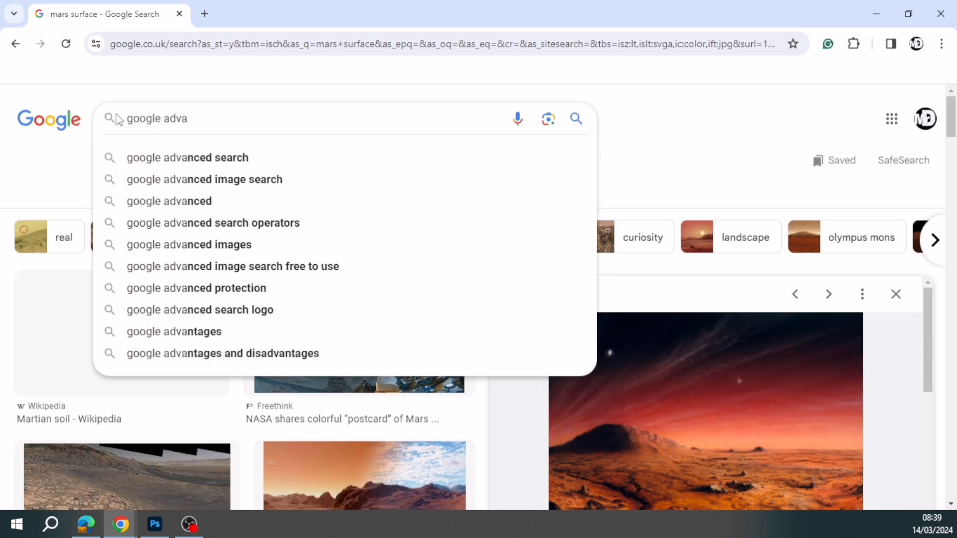
pyautogui.click(209, 188)
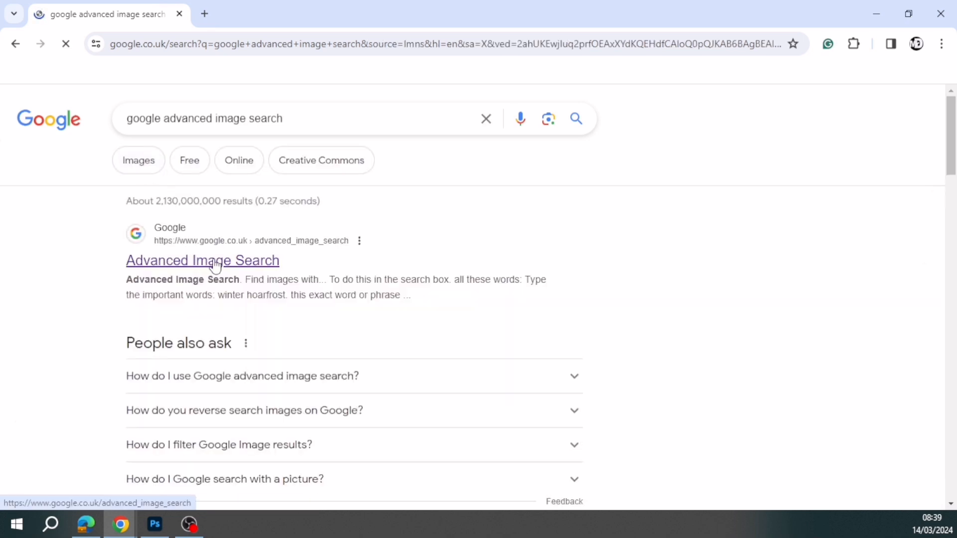
pyautogui.click(215, 263)
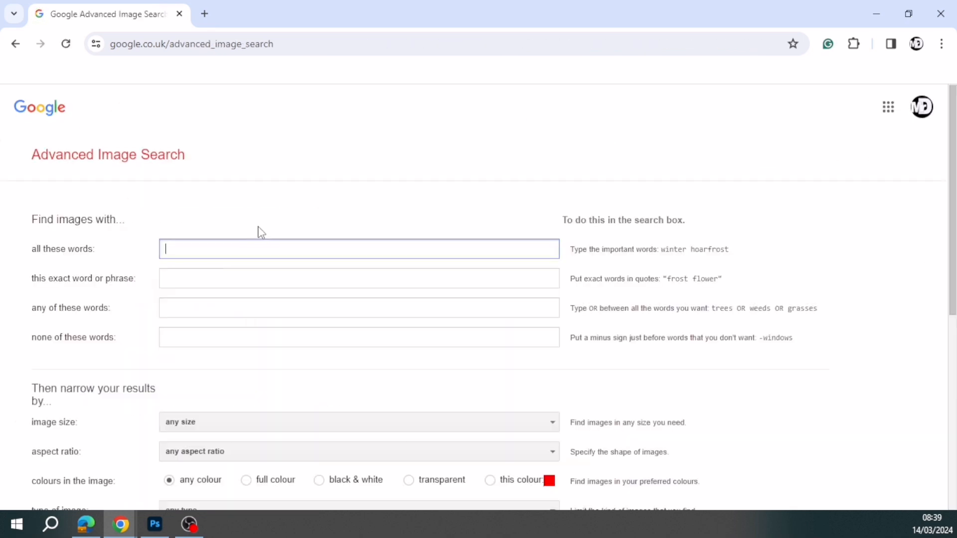
# - Enter "mars surface" as the words to find and set the image size to Larger than 800×600
pyautogui.write('mar')
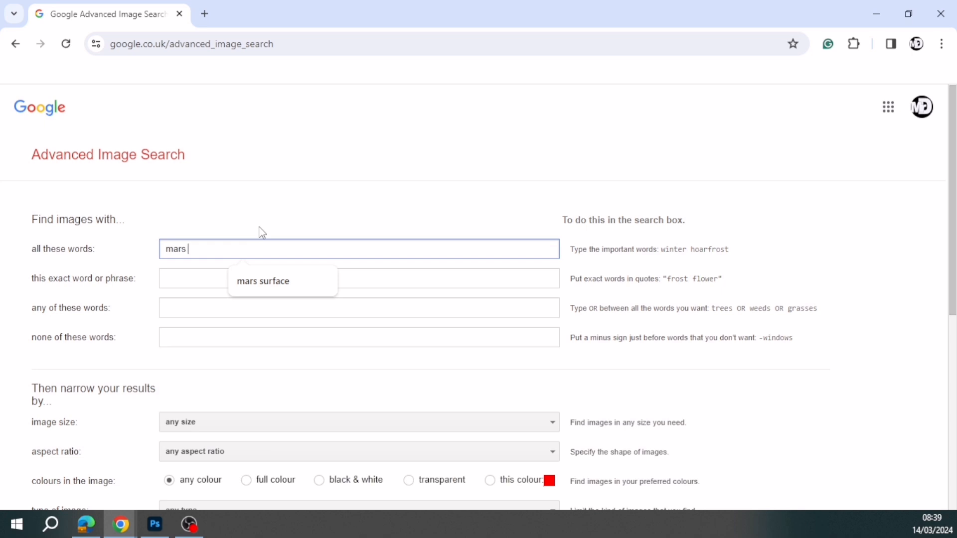
pyautogui.write('s')
pyautogui.click(267, 279)
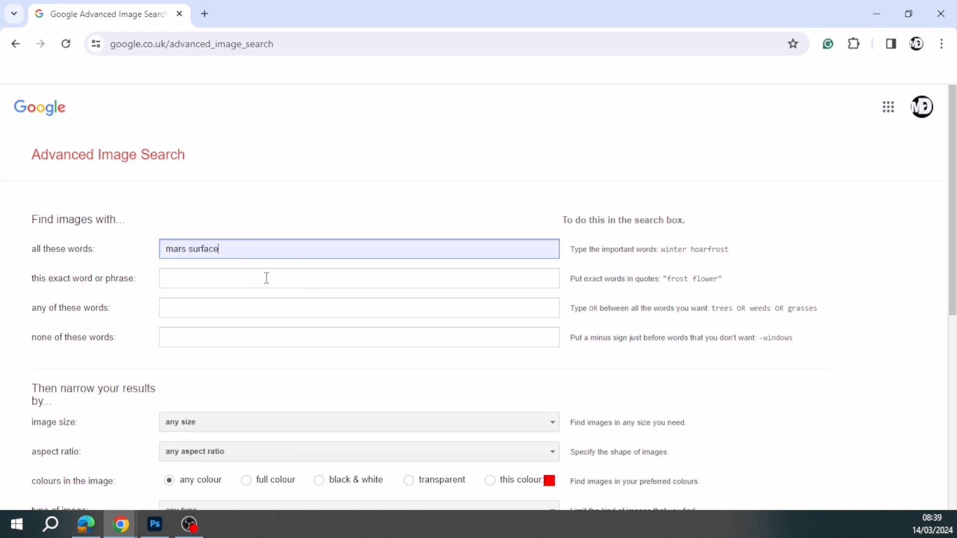
pyautogui.scroll(-4, 299, 250)
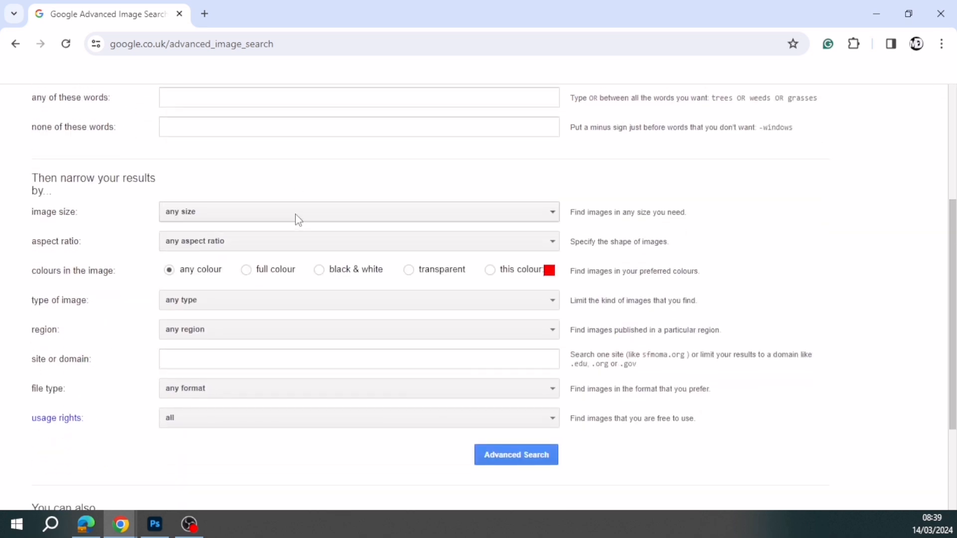
pyautogui.click(297, 218)
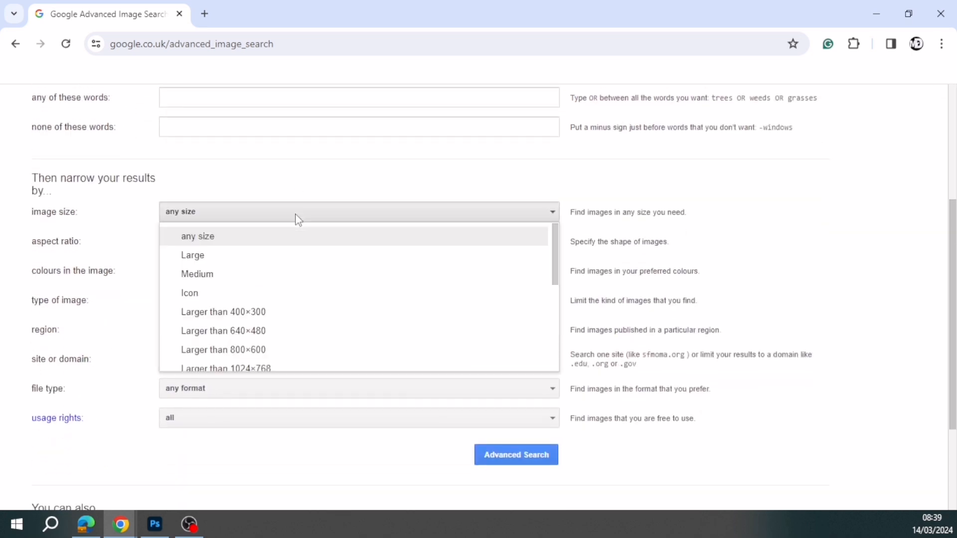
pyautogui.click(253, 344)
# - Limit the image search to full colour images and JPG files, keeping any type and any region
pyautogui.scroll(-1, 271, 256)
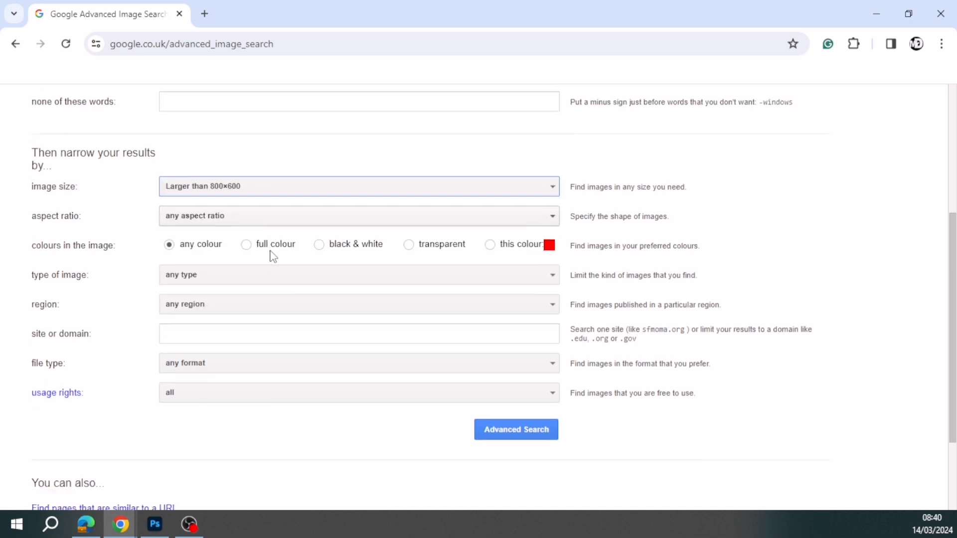
pyautogui.click(246, 202)
pyautogui.click(276, 232)
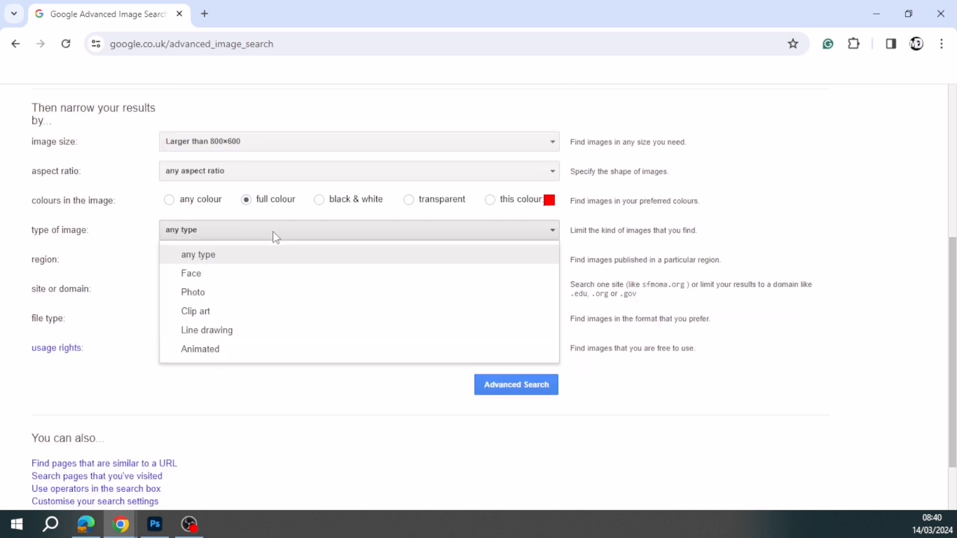
pyautogui.click(259, 244)
pyautogui.click(254, 260)
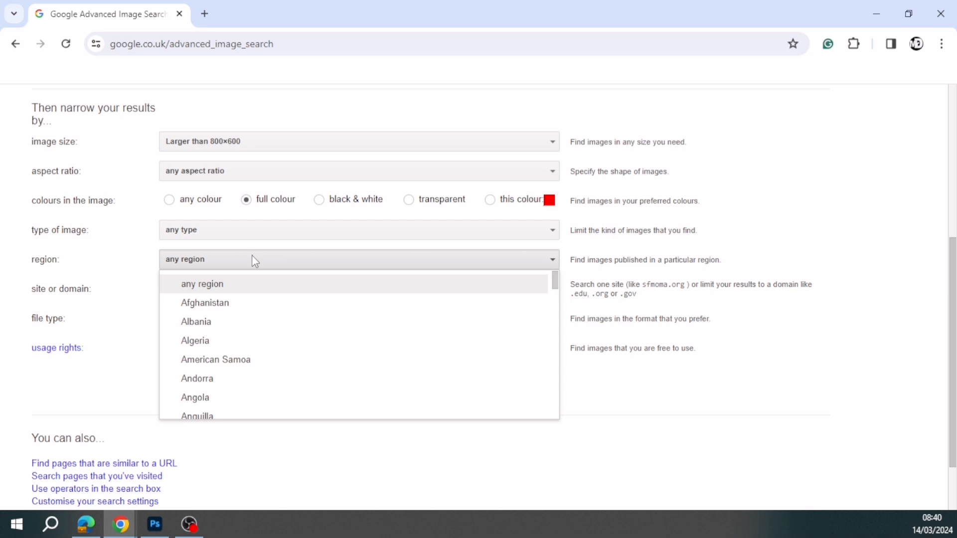
pyautogui.click(252, 258)
pyautogui.click(238, 321)
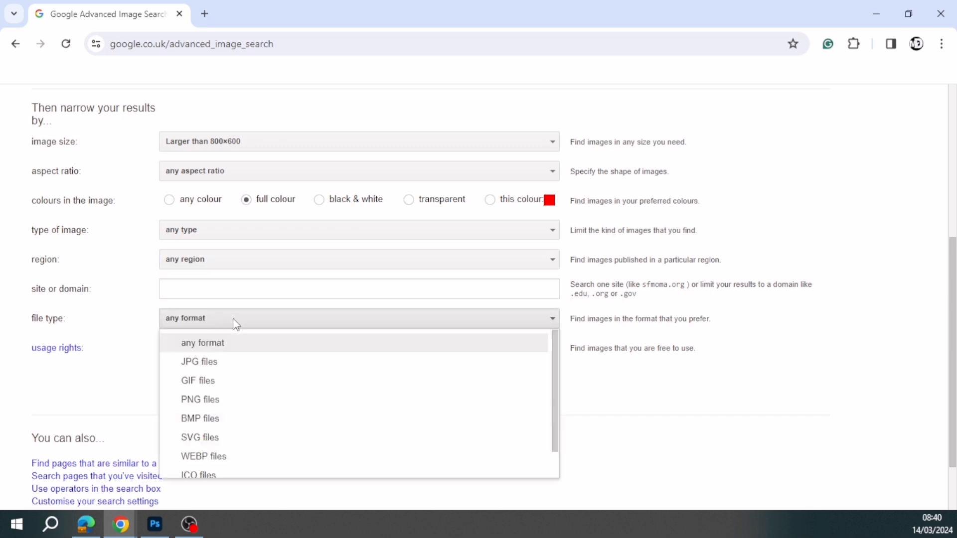
pyautogui.click(219, 362)
# - Set the usage rights to Creative Commons licences and run the advanced image search
pyautogui.scroll(-2, 563, 292)
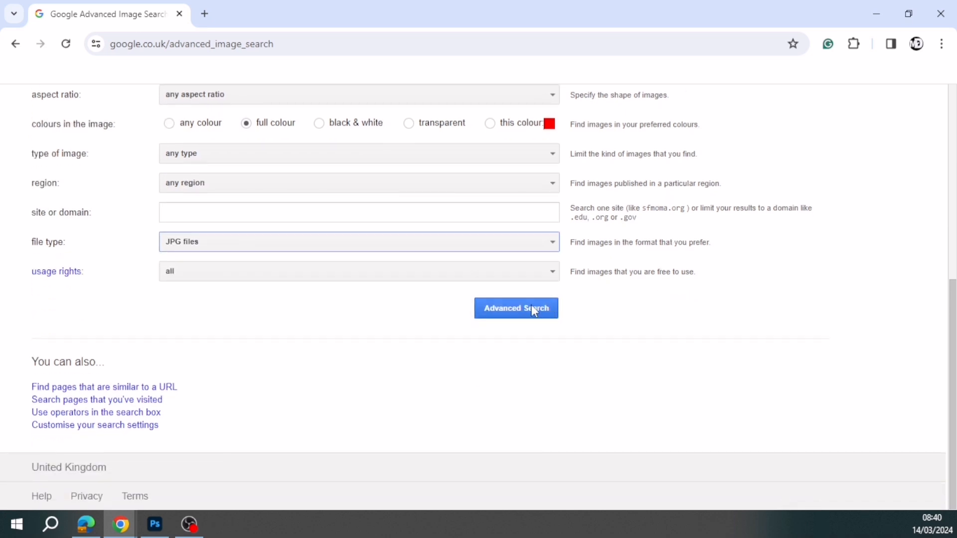
pyautogui.click(263, 278)
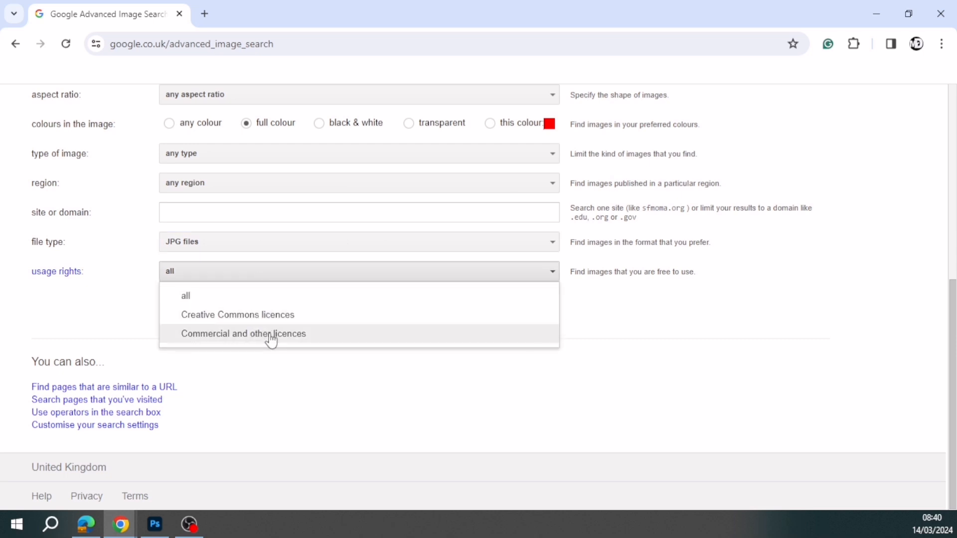
pyautogui.click(271, 315)
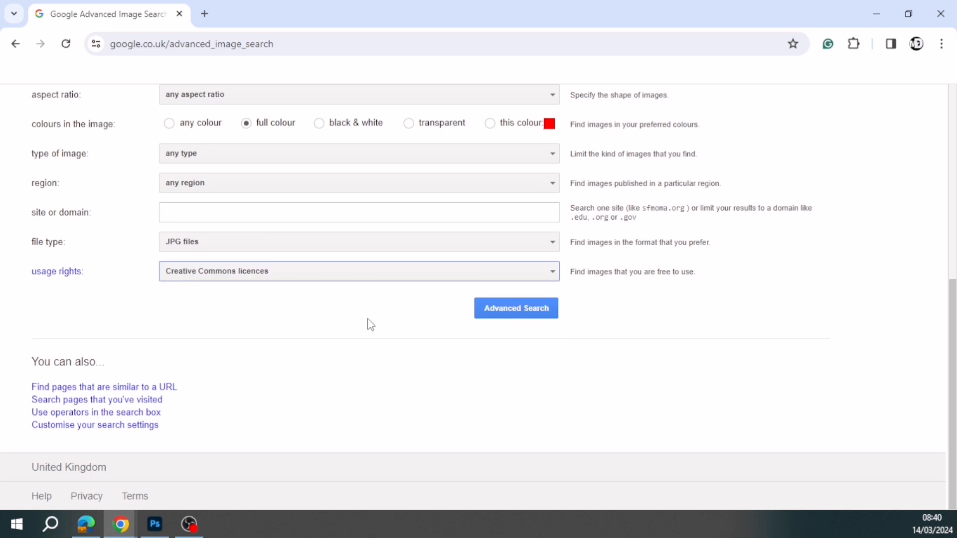
pyautogui.click(513, 310)
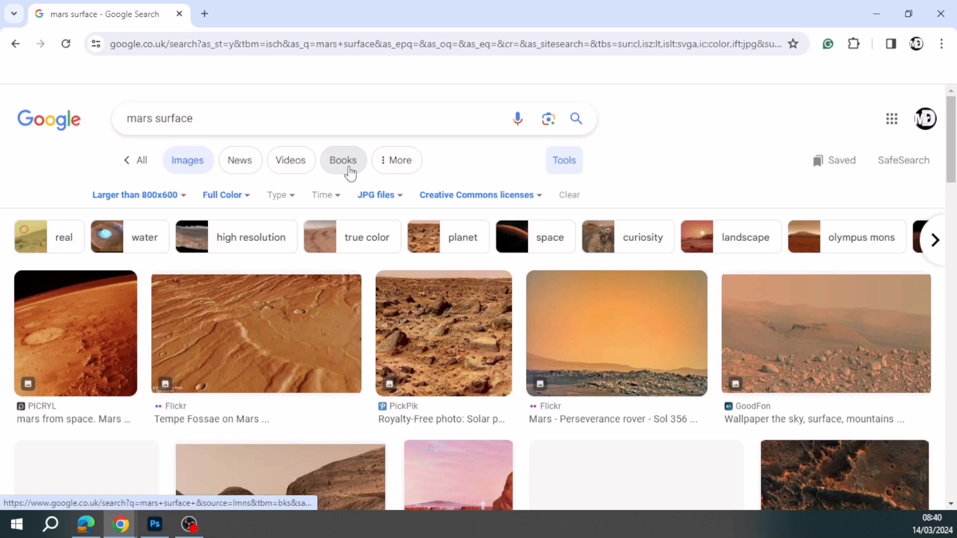
# - Copy the orange-sky "Mars - Perseverance rover - Sol 356" image from the results and paste it into the blank Photoshop document
pyautogui.scroll(-5, 350, 174)
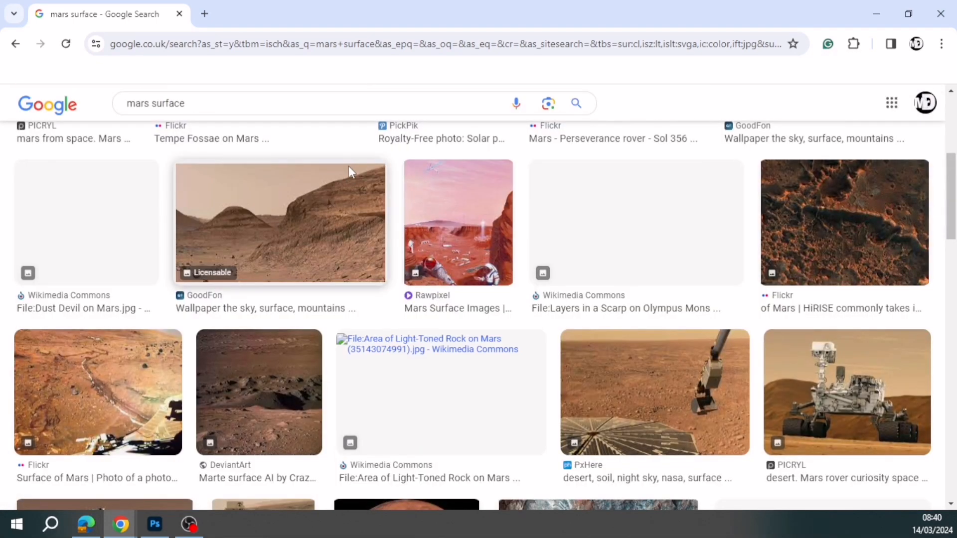
pyautogui.scroll(-3, 351, 173)
pyautogui.scroll(7, 351, 173)
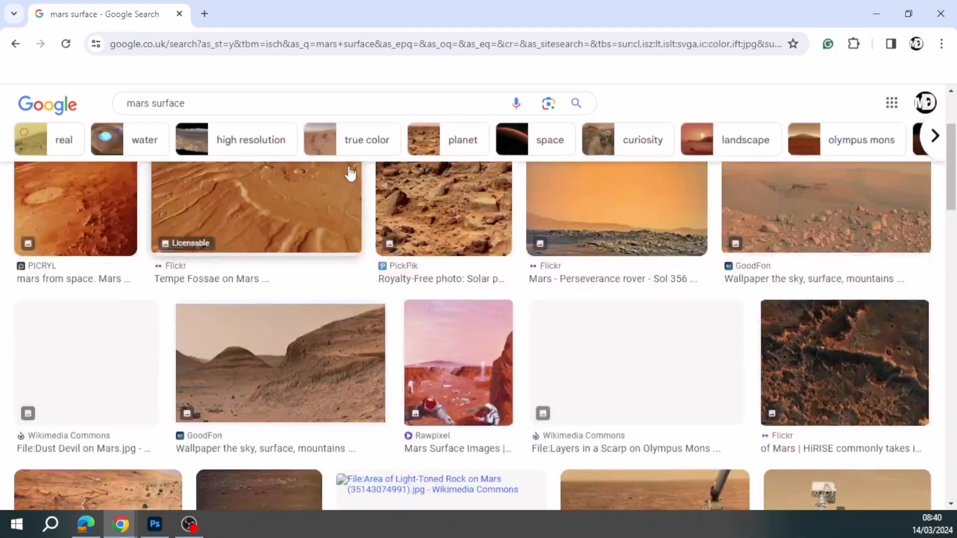
pyautogui.scroll(1, 350, 174)
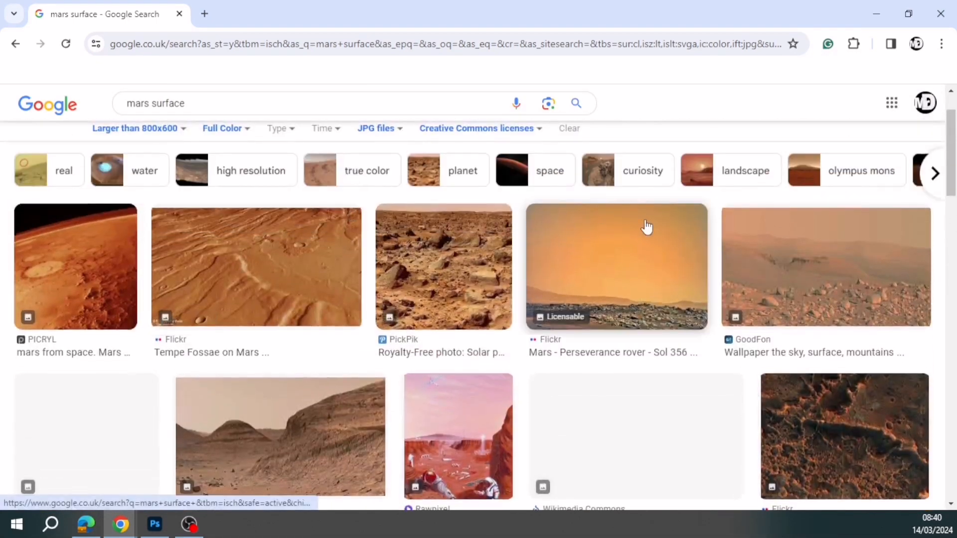
pyautogui.click(646, 273)
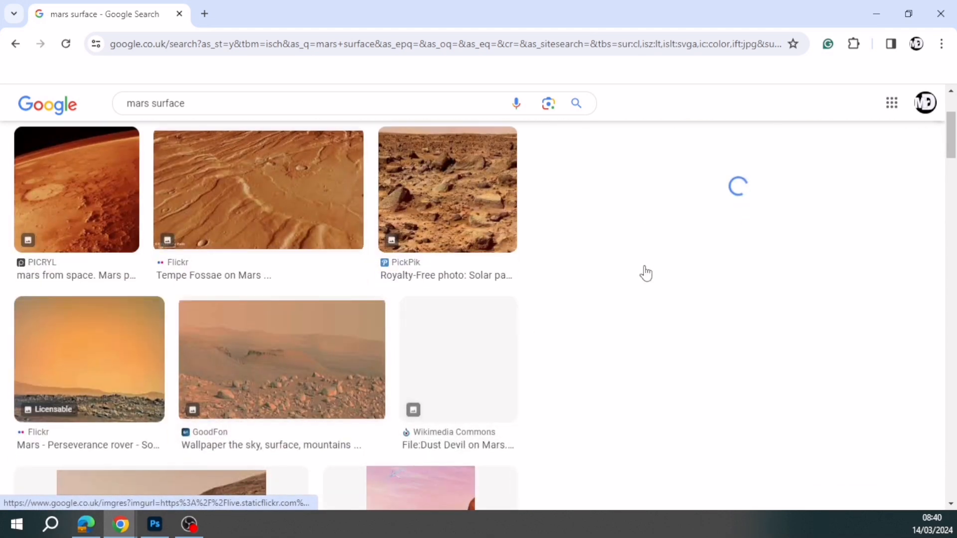
pyautogui.rightClick(708, 262)
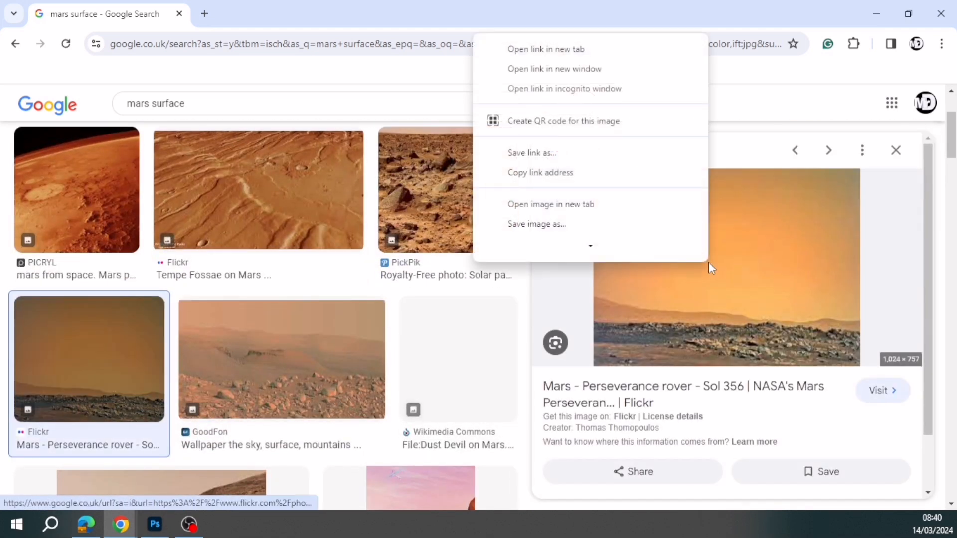
pyautogui.scroll(-3, 592, 242)
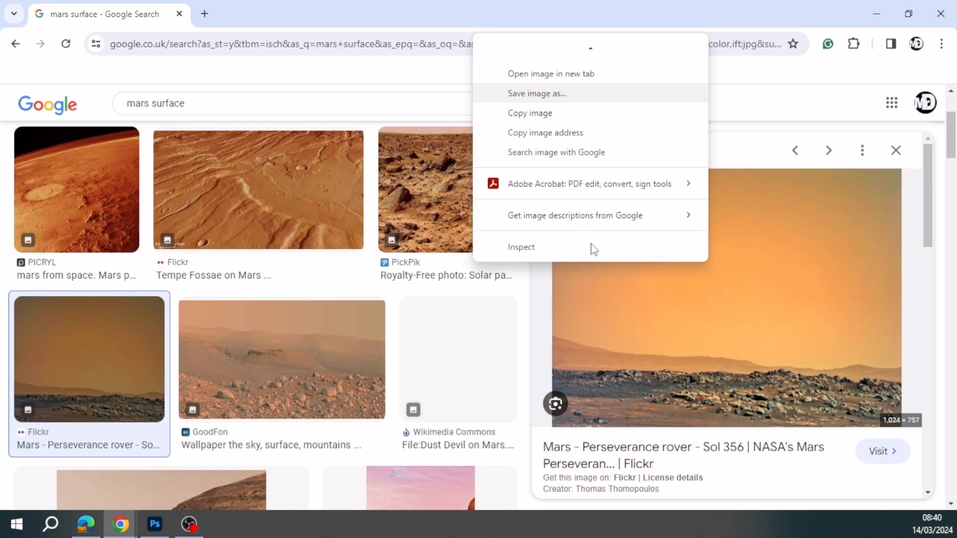
pyautogui.click(561, 115)
pyautogui.click(155, 524)
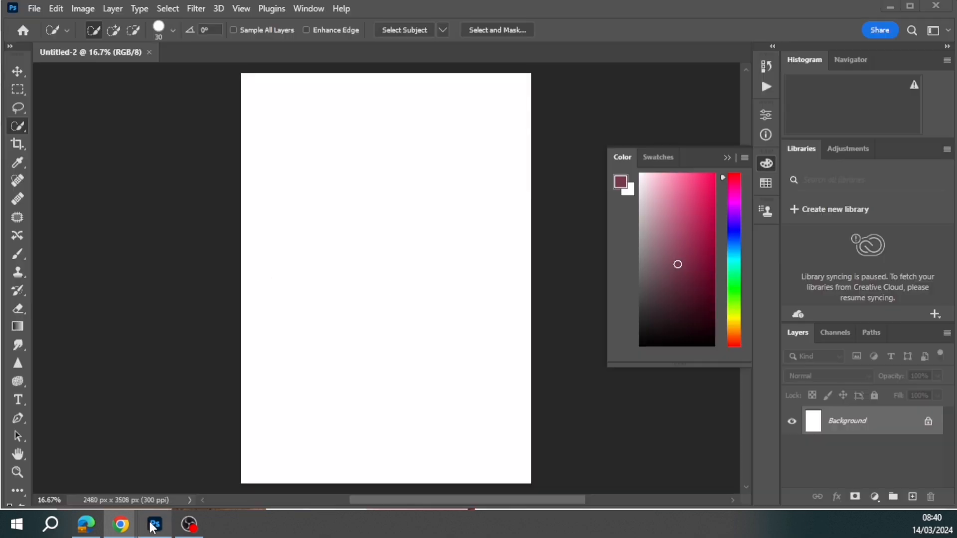
pyautogui.hotkey('ctrl', 'v')
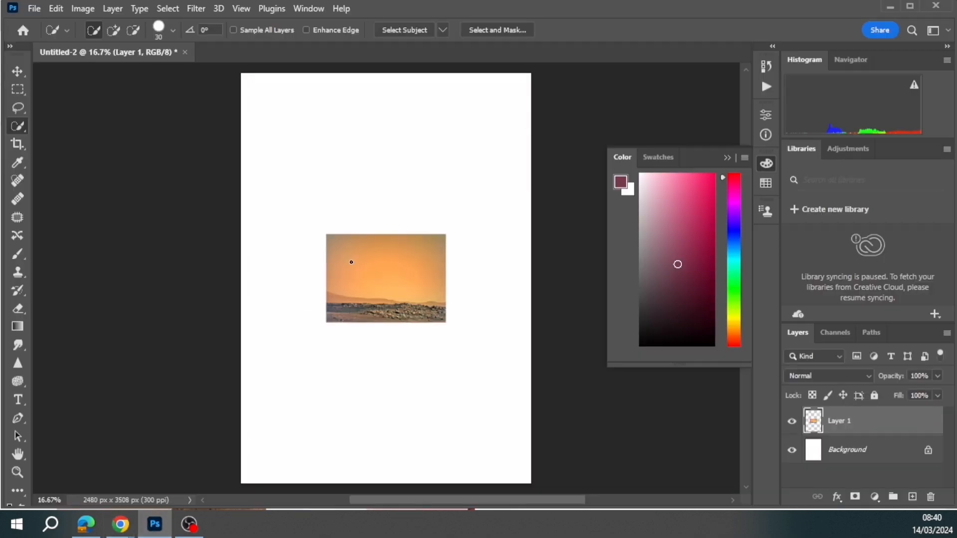
# - Scale the pasted Mars image to about 363% and position it to span the page width along the bottom edge
pyautogui.click(56, 8)
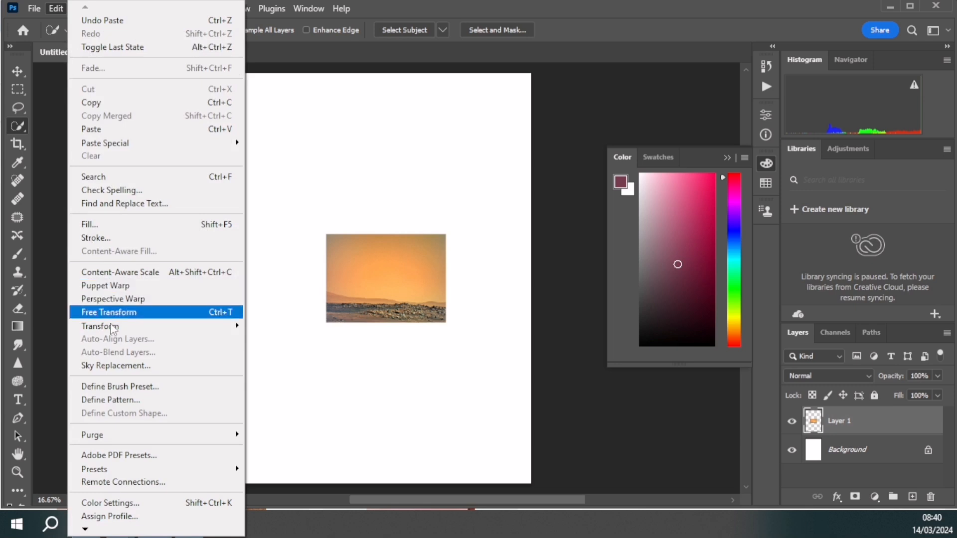
pyautogui.moveTo(232, 328)
pyautogui.click(264, 73)
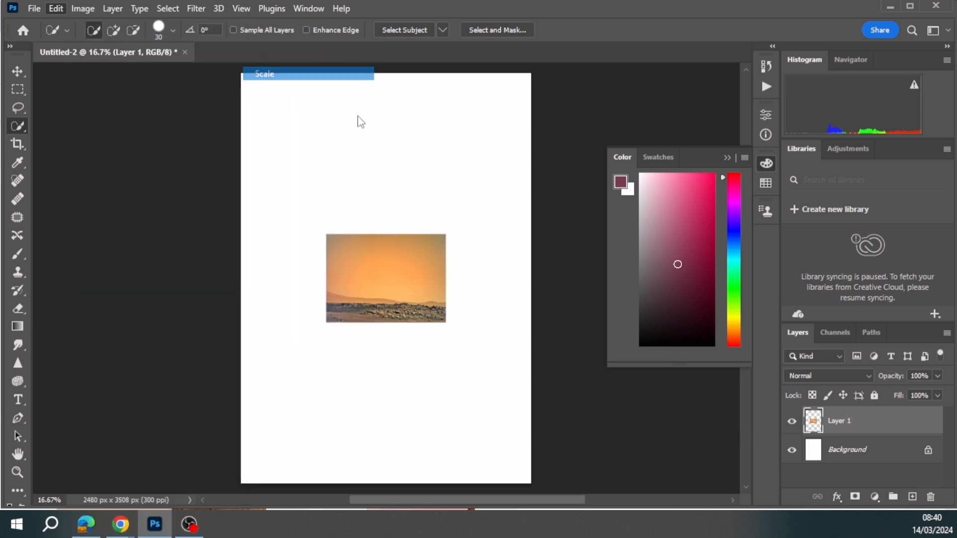
pyautogui.moveTo(449, 228); pyautogui.dragTo(573, 99)
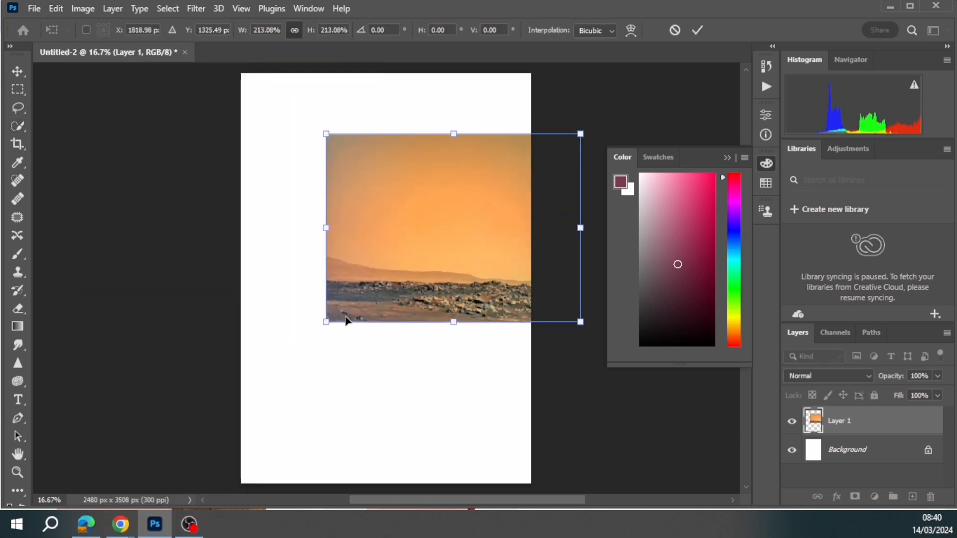
pyautogui.moveTo(328, 315); pyautogui.dragTo(184, 425)
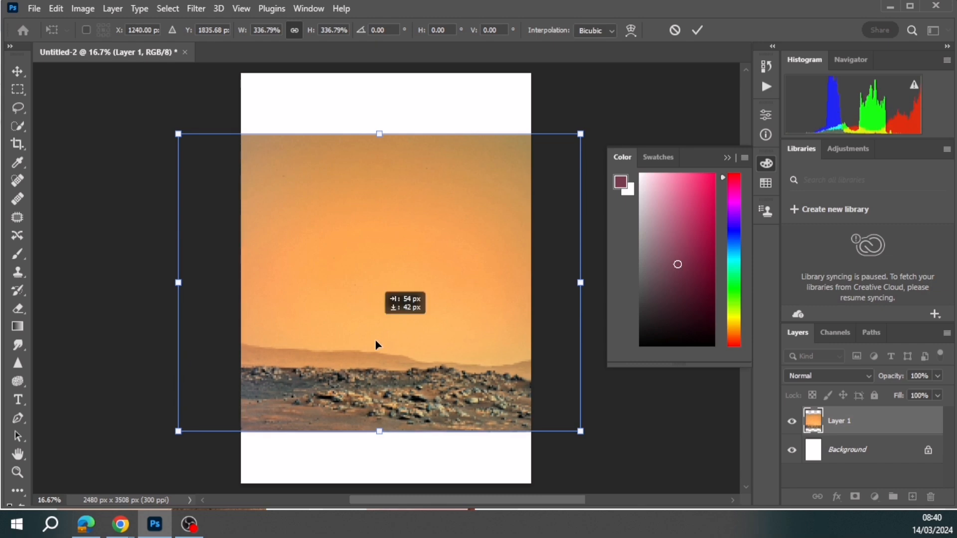
pyautogui.moveTo(376, 331); pyautogui.dragTo(378, 354)
pyautogui.moveTo(584, 185); pyautogui.dragTo(618, 161)
pyautogui.moveTo(381, 300); pyautogui.dragTo(431, 302)
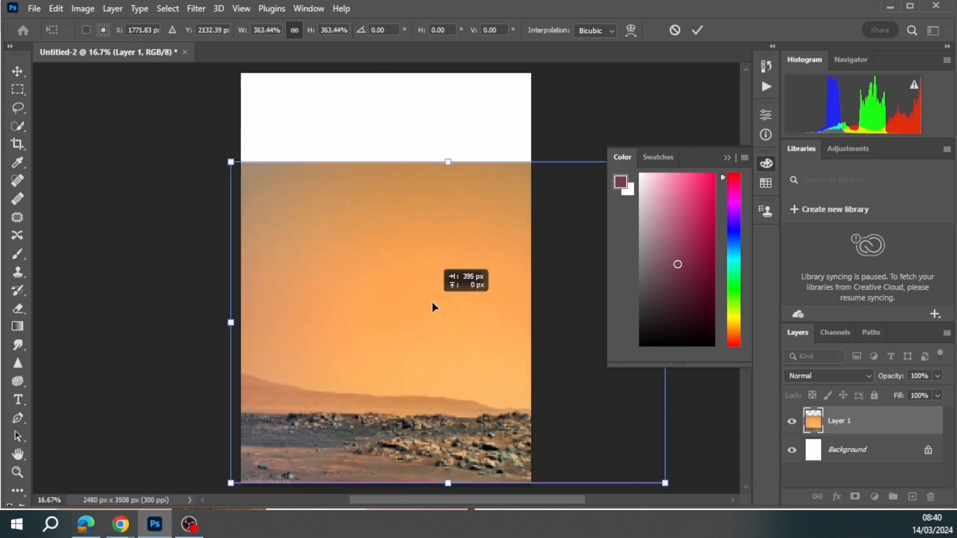
pyautogui.press('Return')
pyautogui.press('w')
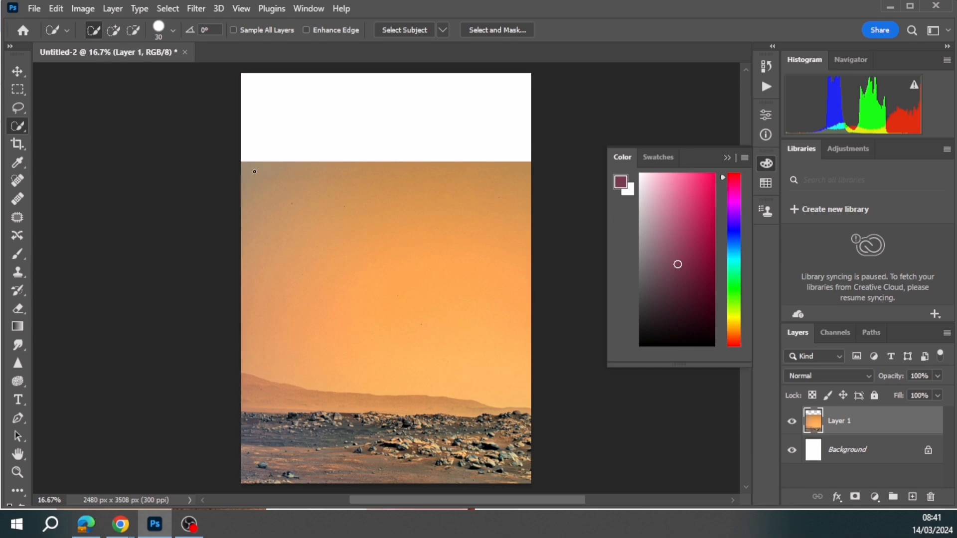
# - Quick-select the orange sky of the Mars image and subtract the distant hills along the horizon from the selection
pyautogui.moveTo(267, 203)
pyautogui.mouseDown()
pyautogui.moveTo(307, 278)
pyautogui.moveTo(406, 340)
pyautogui.mouseUp()
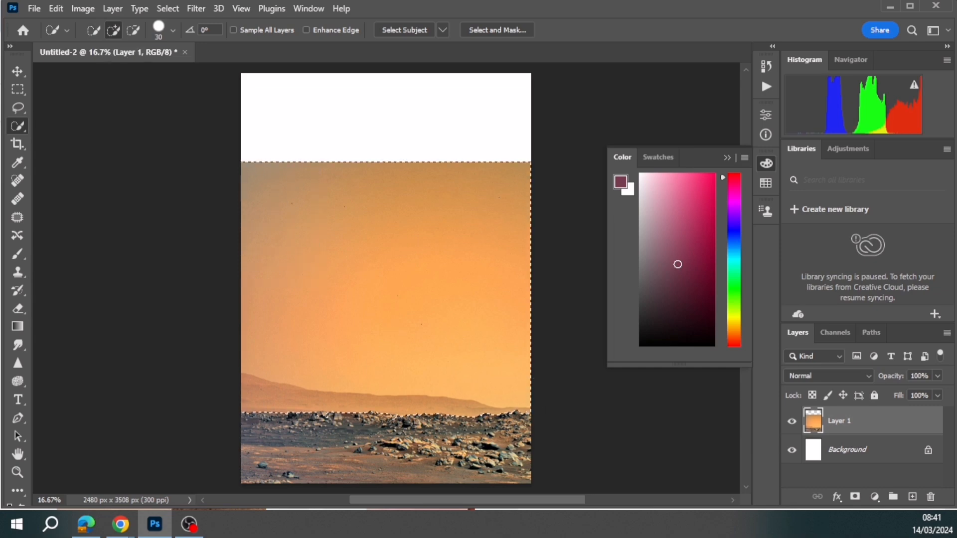
pyautogui.click(133, 31)
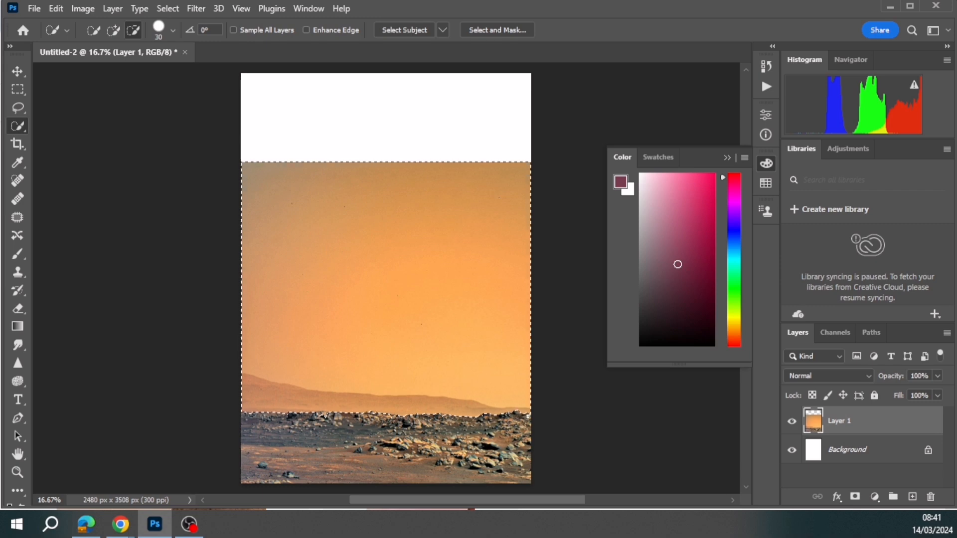
pyautogui.moveTo(504, 409)
pyautogui.mouseDown()
pyautogui.moveTo(377, 406)
pyautogui.moveTo(276, 388)
pyautogui.mouseUp()
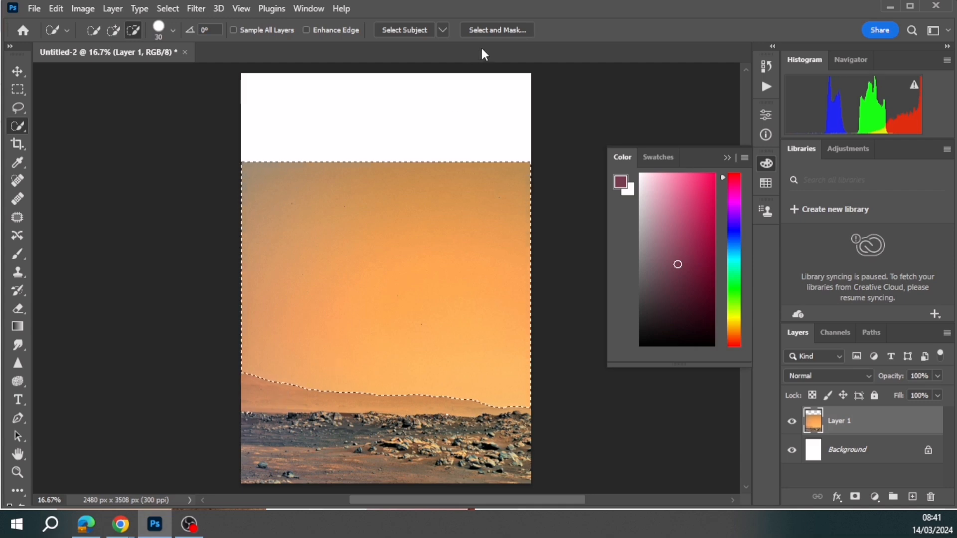
# - Refine the sky selection in Select and Mask with a feather of about 1.2 px and Show Edge enabled
pyautogui.click(492, 31)
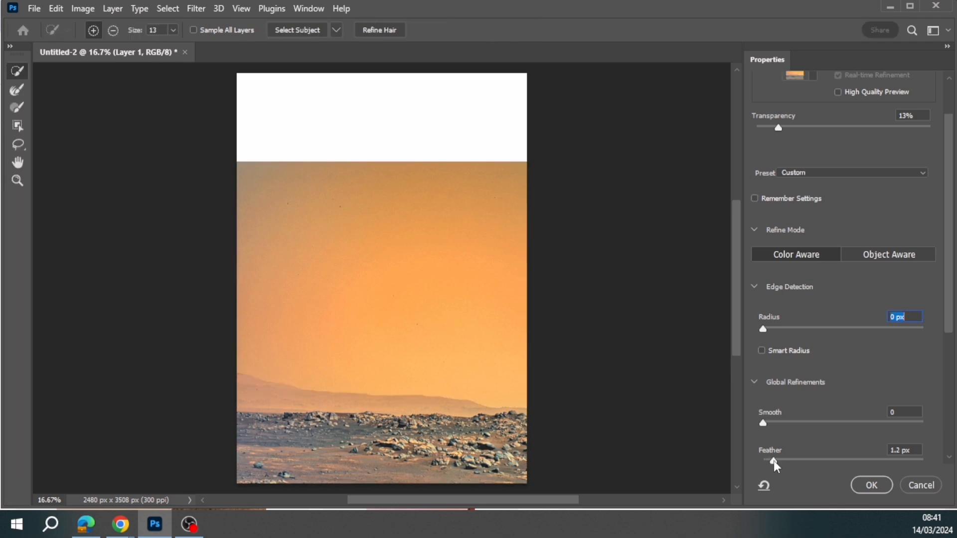
pyautogui.click(776, 460)
pyautogui.scroll(2, 873, 155)
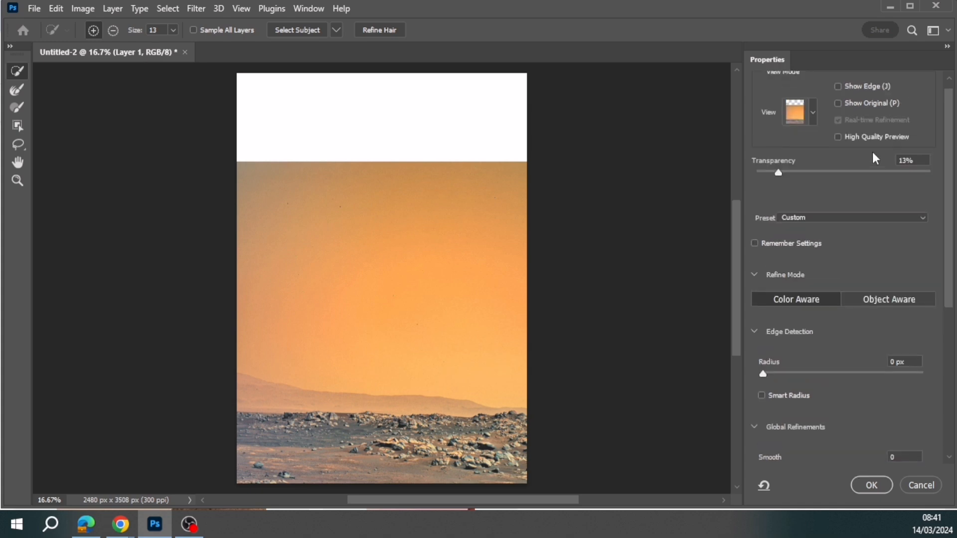
pyautogui.click(836, 86)
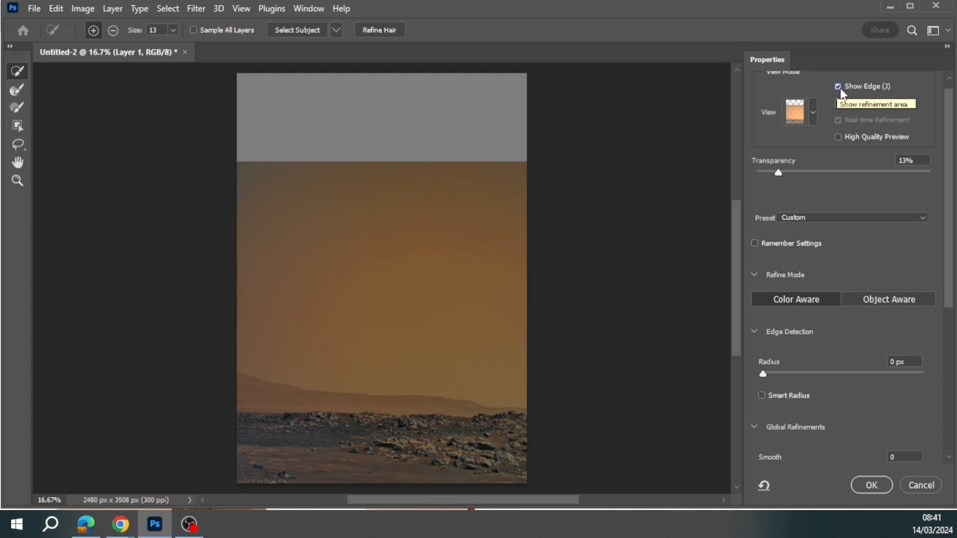
pyautogui.click(874, 483)
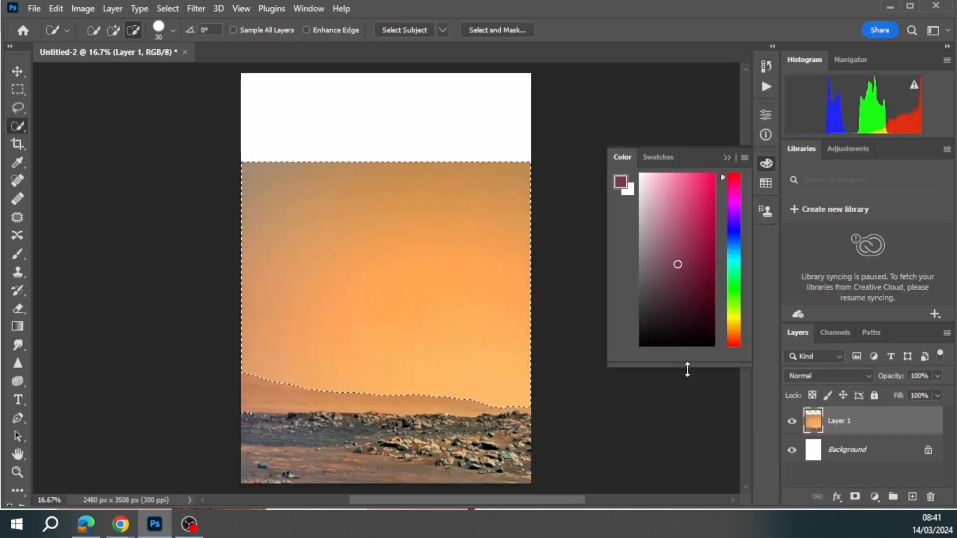
# - Delete the selected sky from Layer 1 and deselect
pyautogui.press('Delete')
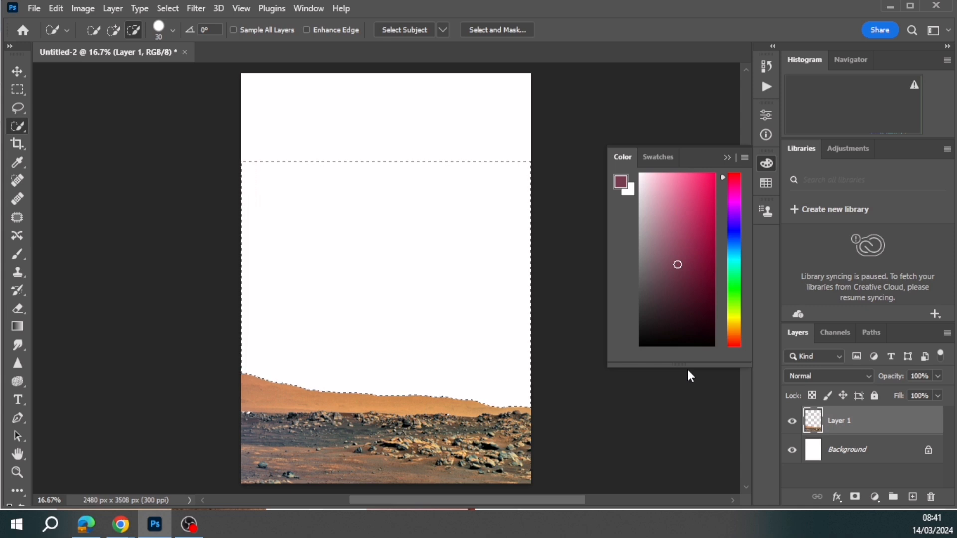
pyautogui.click(165, 8)
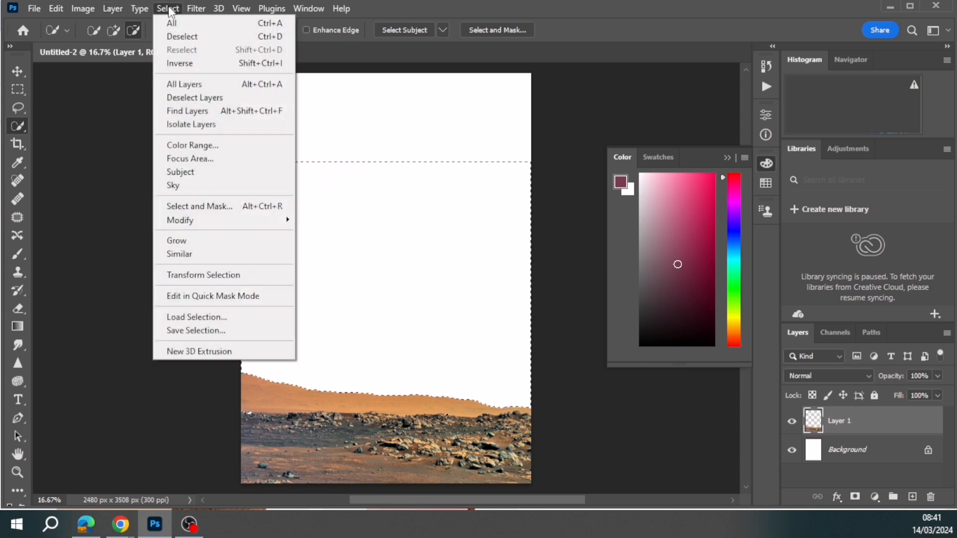
pyautogui.click(200, 39)
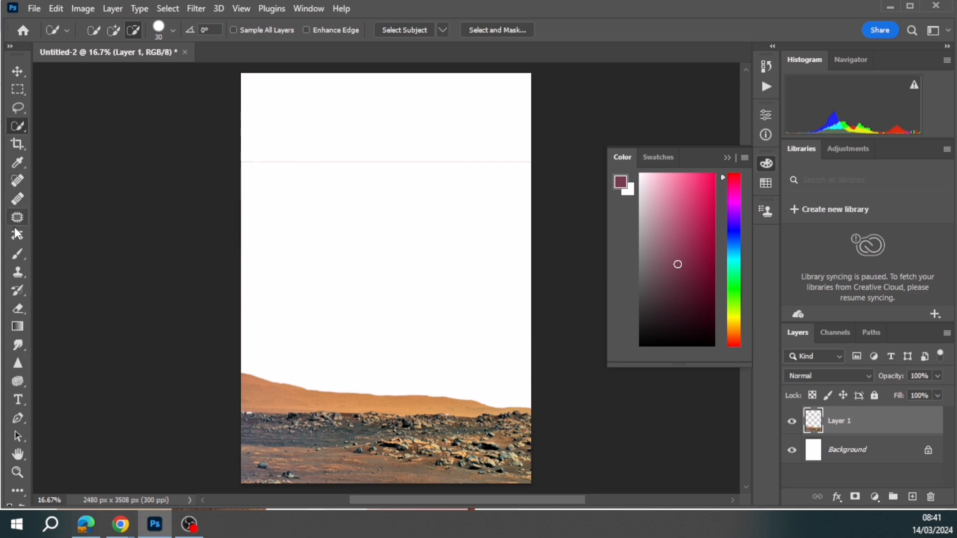
# - Erase the thin leftover line along the former upper edge of the Mars image
pyautogui.click(17, 308)
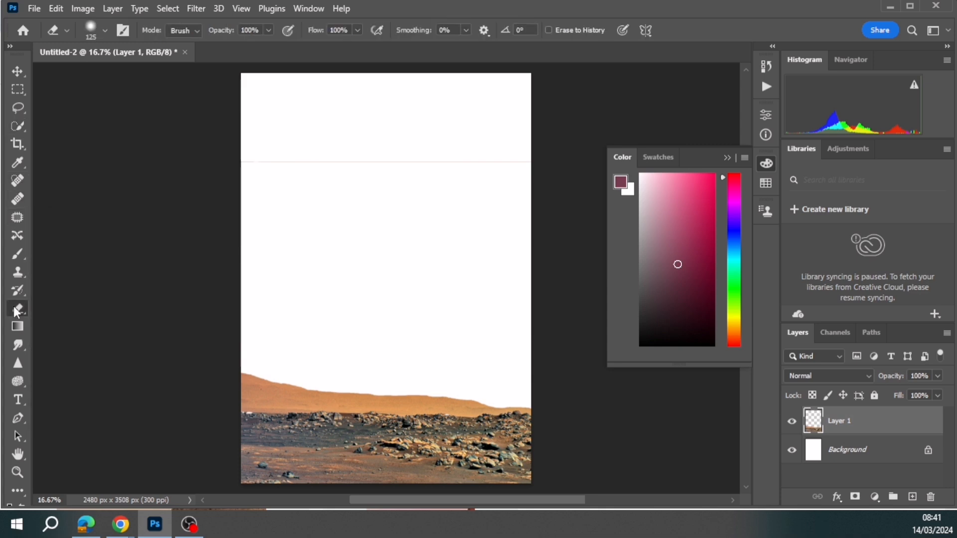
pyautogui.moveTo(240, 160); pyautogui.dragTo(319, 161)
pyautogui.moveTo(427, 166)
pyautogui.mouseDown()
pyautogui.moveTo(535, 168)
pyautogui.moveTo(455, 164)
pyautogui.mouseUp()
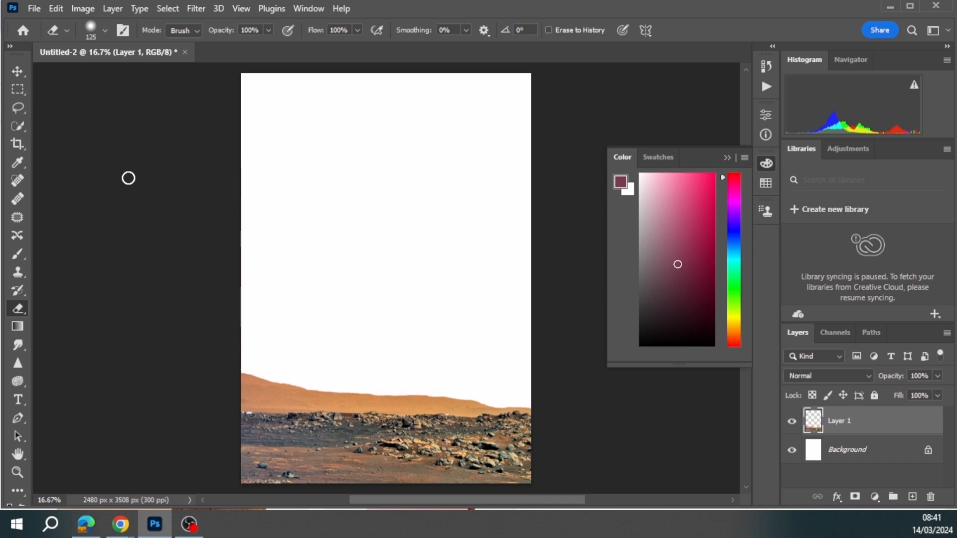
# - Undo the gradient drawn over Layer 1 by returning to the Eraser state in the document history
pyautogui.click(18, 327)
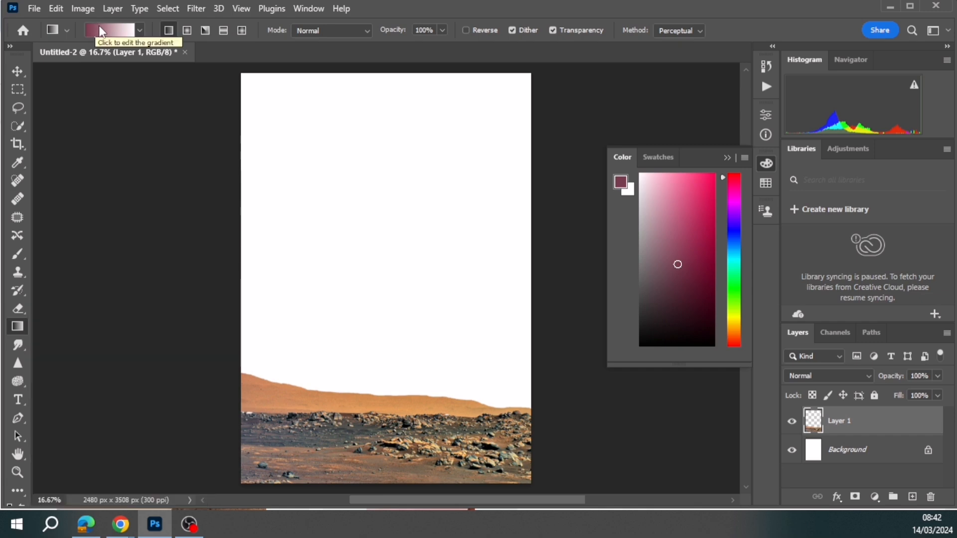
pyautogui.click(308, 7)
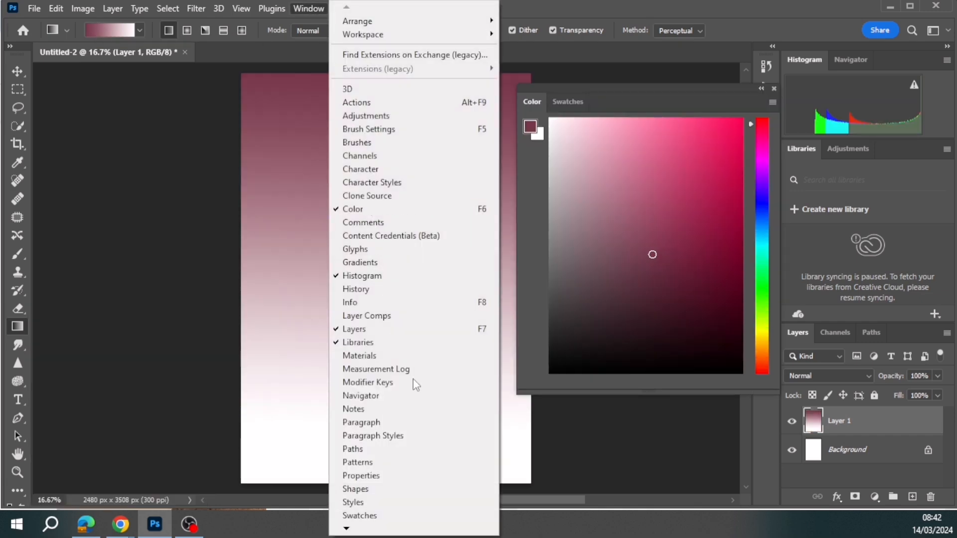
pyautogui.click(403, 289)
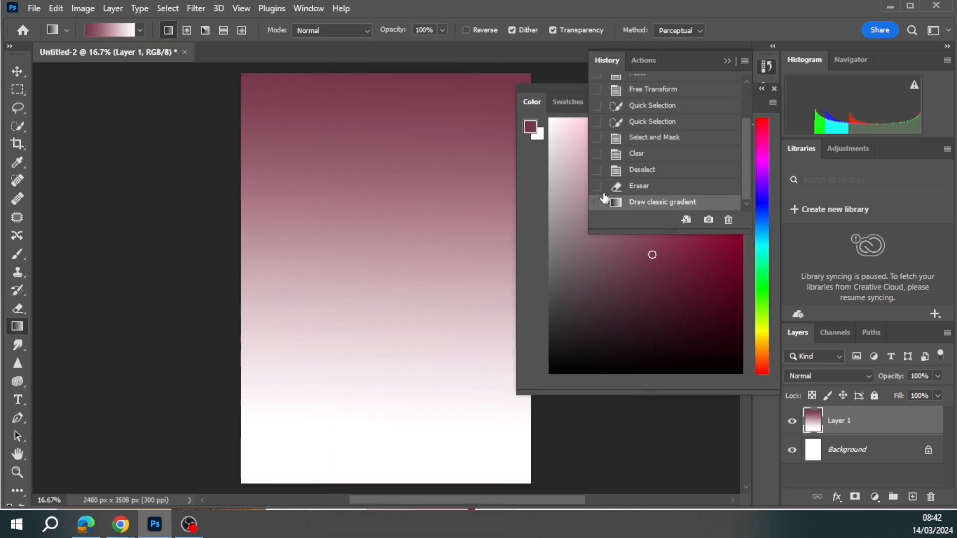
pyautogui.click(648, 189)
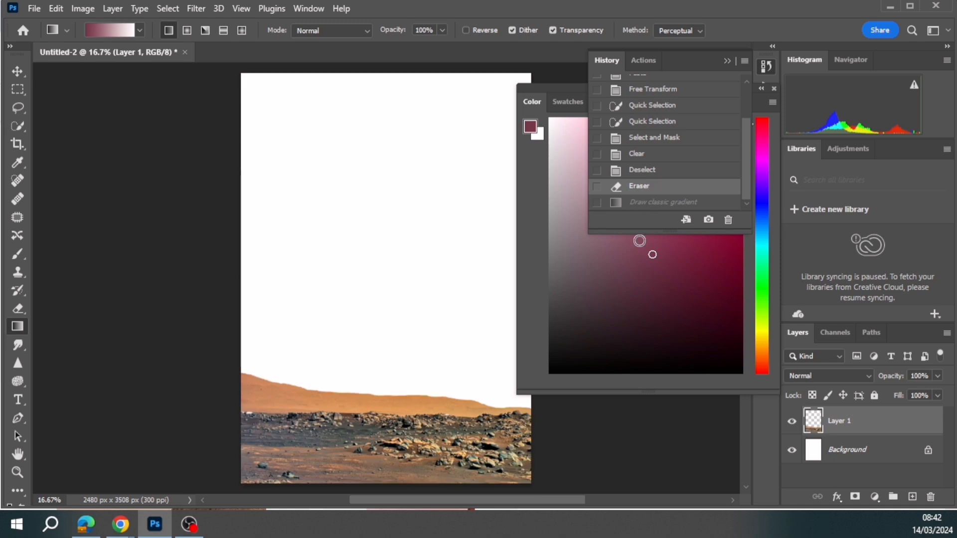
# - Add a new layer beneath Layer 1 and fill it with a vertical maroon-to-white linear gradient from the page's upper edge to the horizon
pyautogui.click(118, 8)
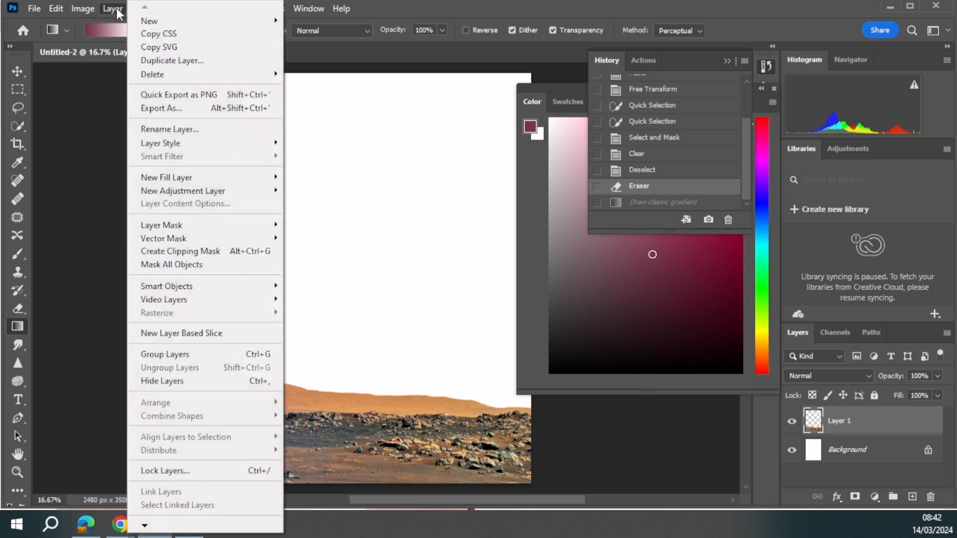
pyautogui.moveTo(144, 20)
pyautogui.click(310, 22)
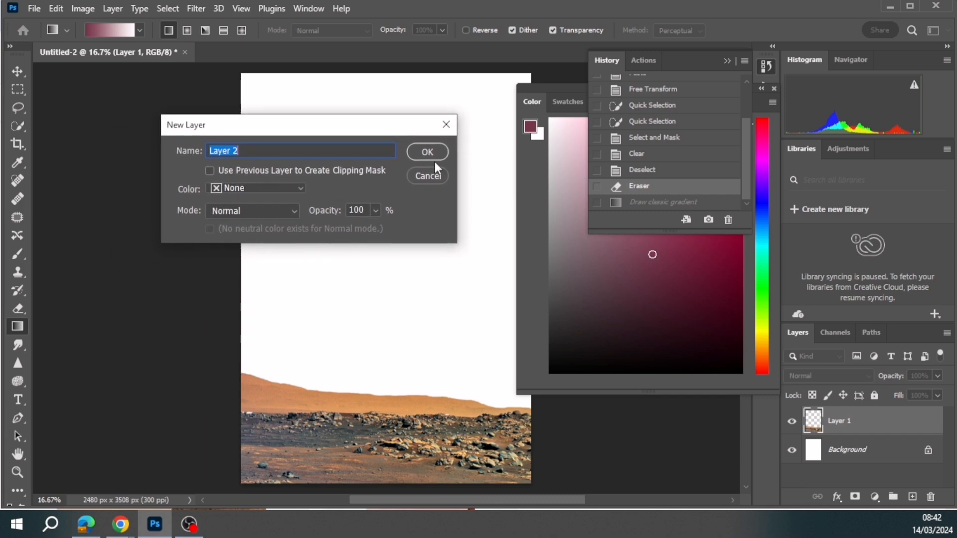
pyautogui.click(423, 154)
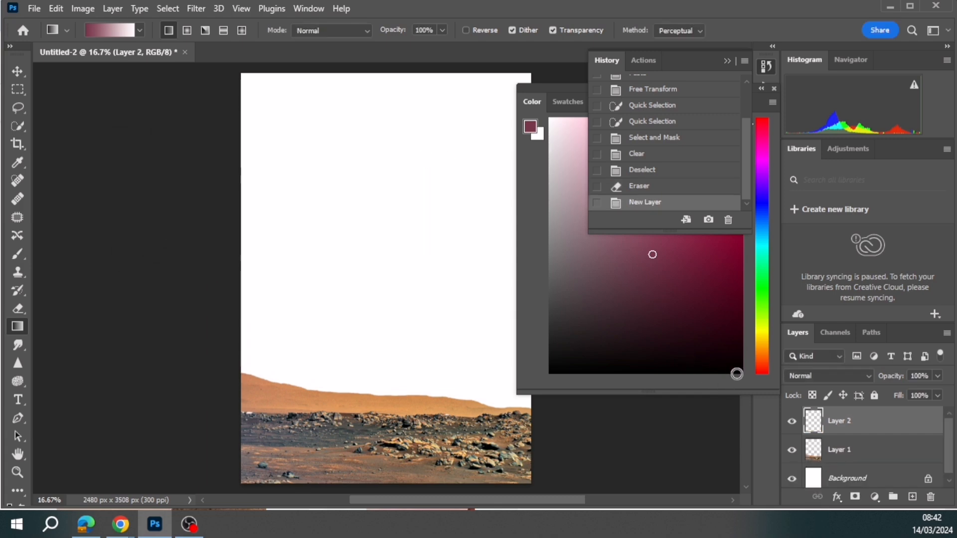
pyautogui.moveTo(869, 428); pyautogui.dragTo(871, 465)
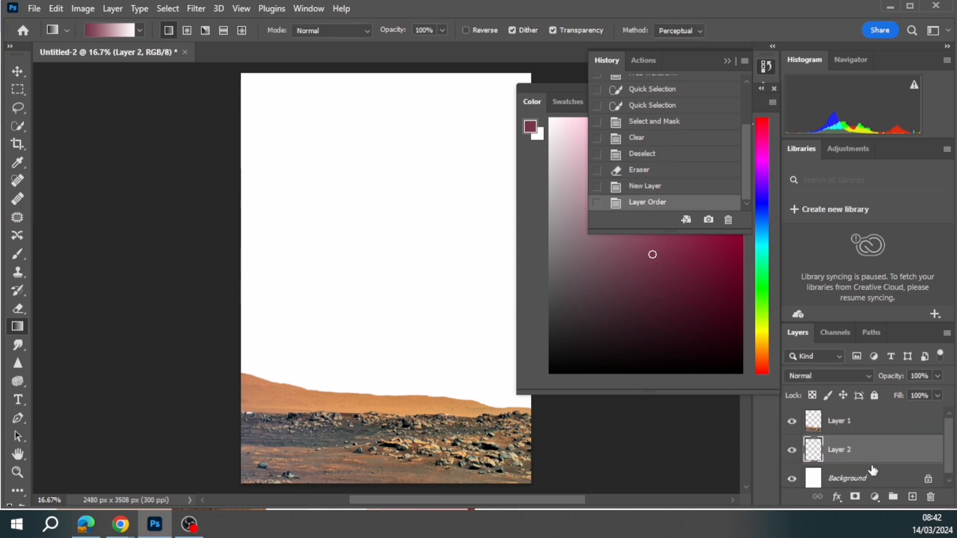
pyautogui.moveTo(357, 73)
pyautogui.mouseDown()
pyautogui.moveTo(349, 342)
pyautogui.moveTo(367, 397)
pyautogui.mouseUp()
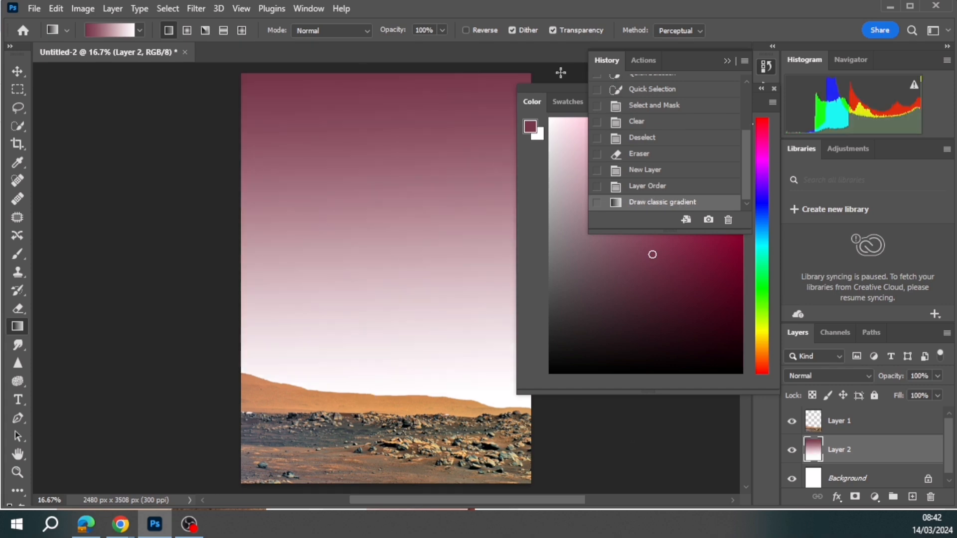
pyautogui.moveTo(558, 88); pyautogui.dragTo(621, 93)
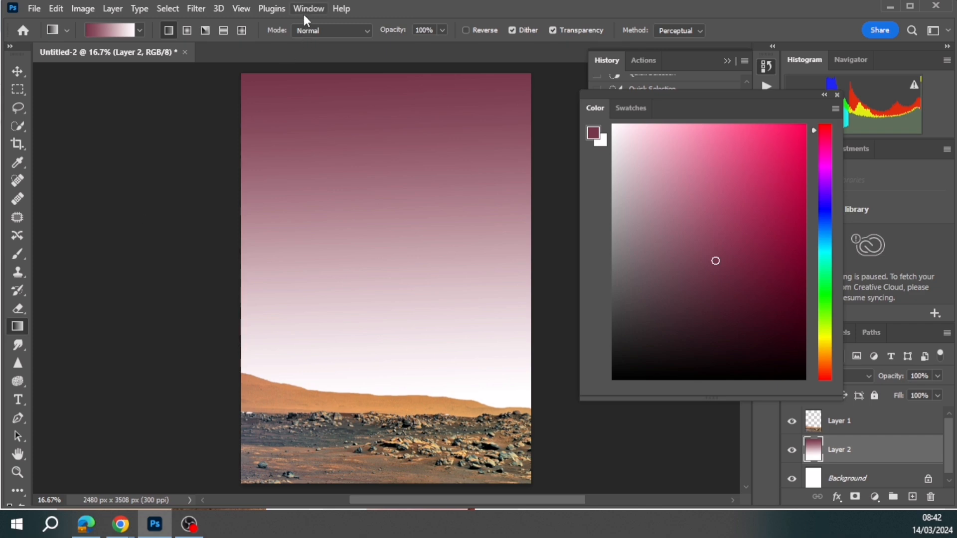
# - Start a Lens Flare on the gradient sky layer, centred in the upper left of the sky, with brightness 170%
pyautogui.click(194, 9)
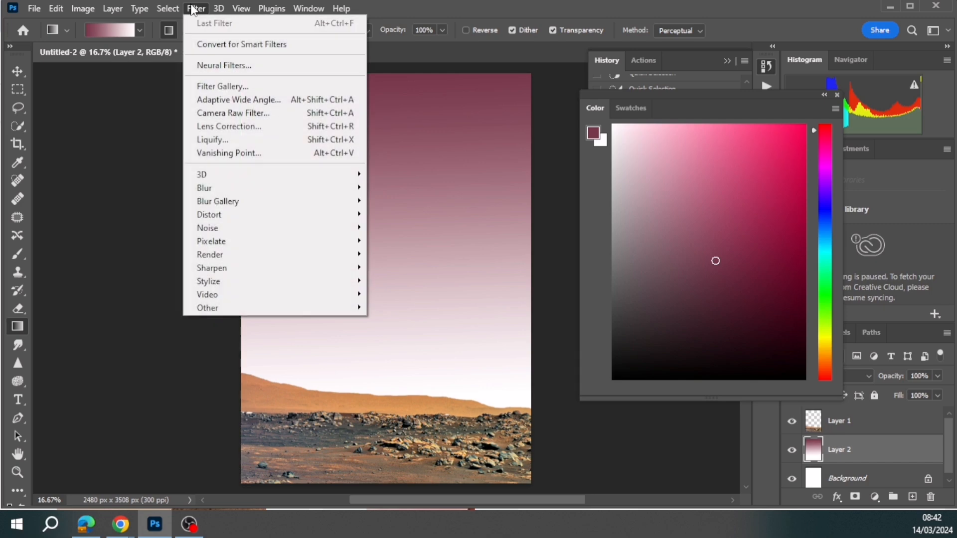
pyautogui.moveTo(237, 257)
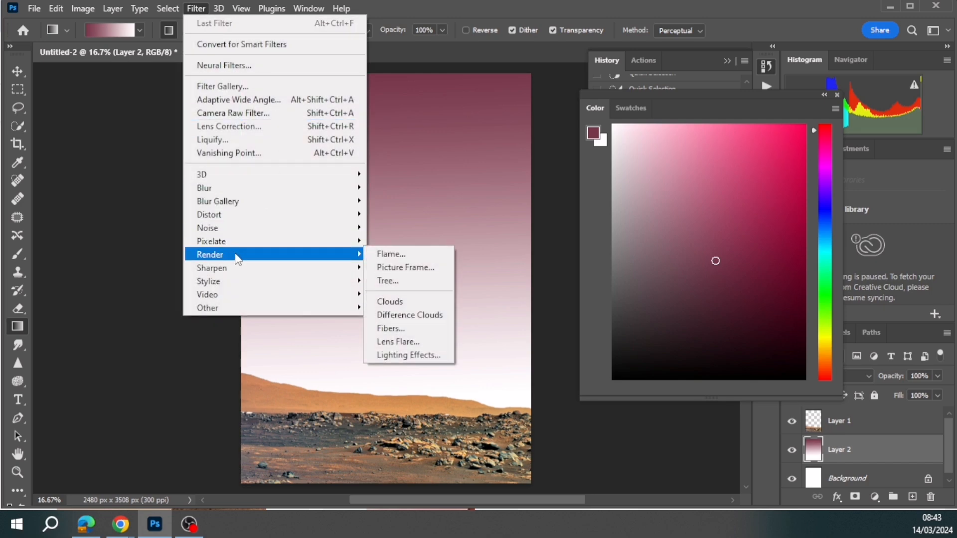
pyautogui.click(408, 347)
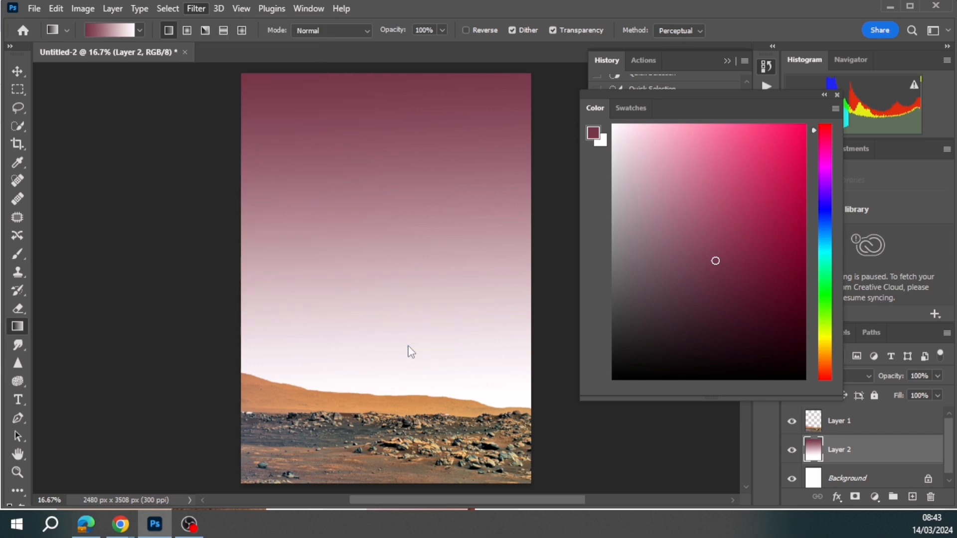
pyautogui.moveTo(245, 140); pyautogui.dragTo(461, 76)
pyautogui.moveTo(380, 162); pyautogui.dragTo(367, 131)
pyautogui.moveTo(365, 305); pyautogui.dragTo(399, 306)
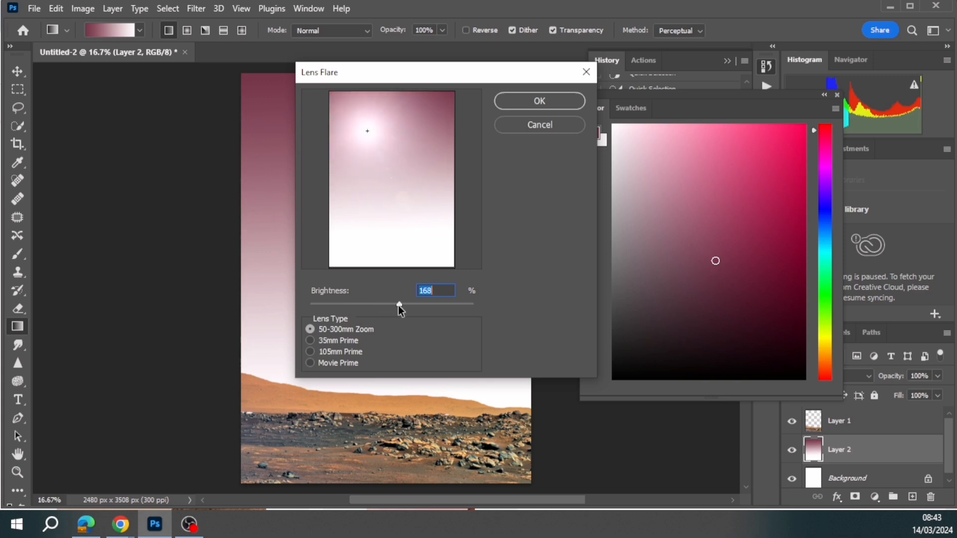
# - Compare the lens types and apply the flare with the Movie Prime lens
pyautogui.click(310, 341)
pyautogui.click(310, 352)
pyautogui.click(309, 362)
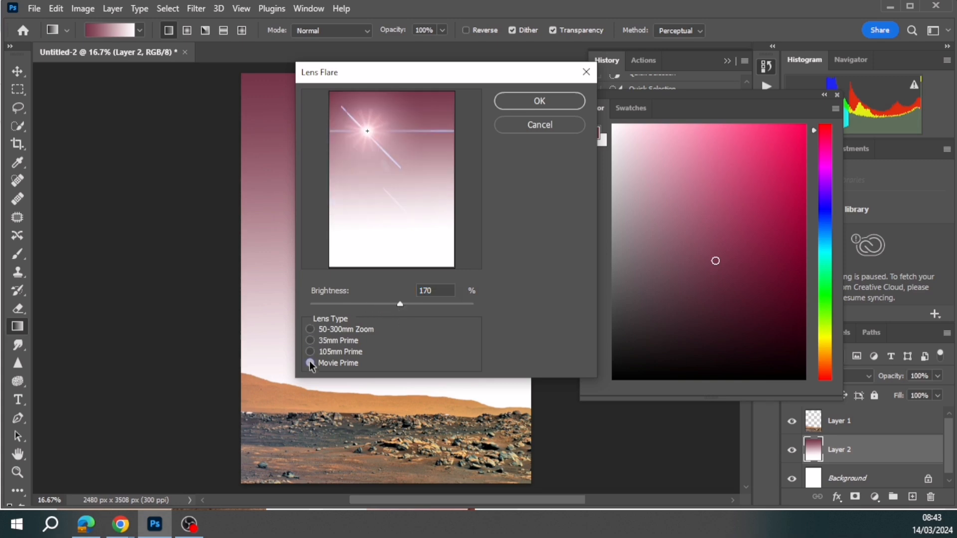
pyautogui.click(311, 330)
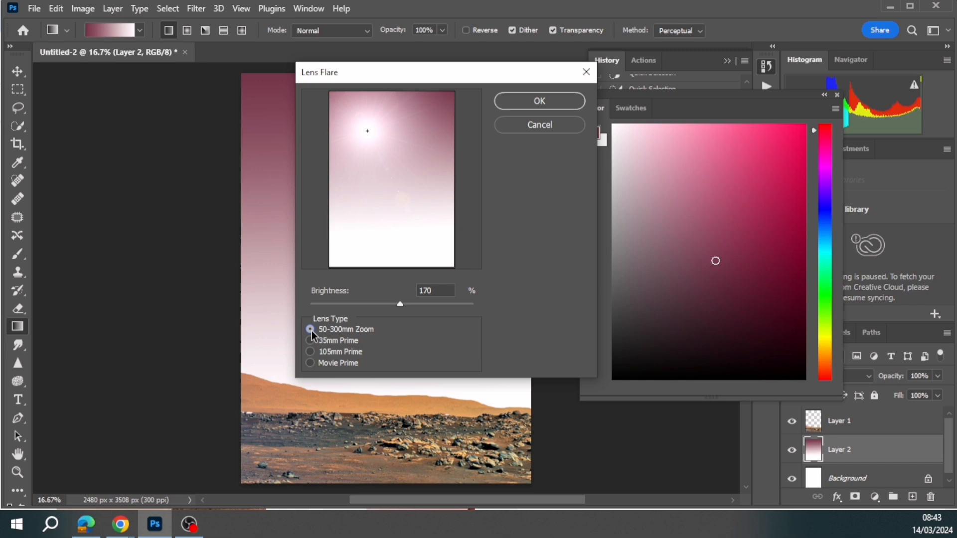
pyautogui.click(309, 363)
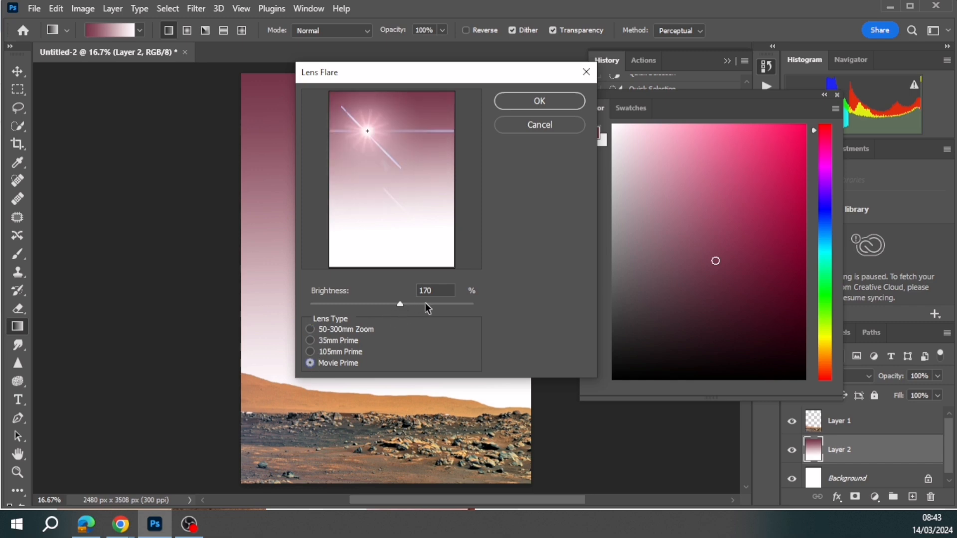
pyautogui.click(547, 101)
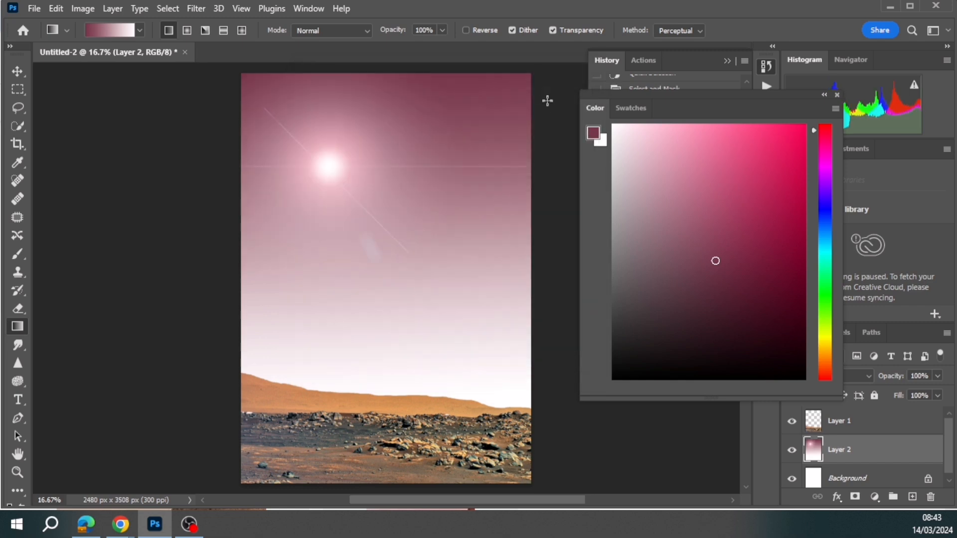